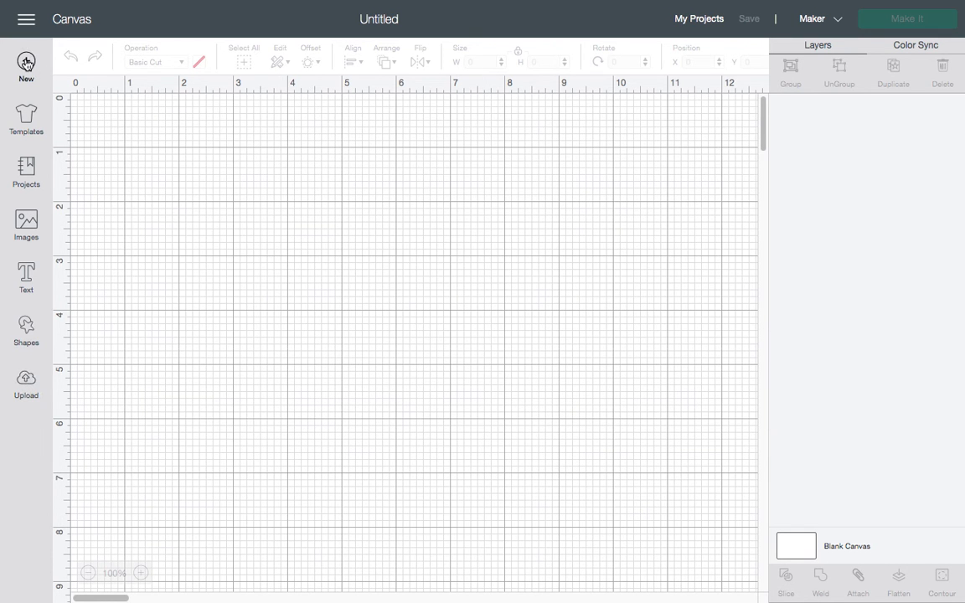
# Load AibjRL9rT.png from Downloads as a Simple image upload, preview the full umbrella silhouette and accept it without erasing anything
pyautogui.click(26, 385)
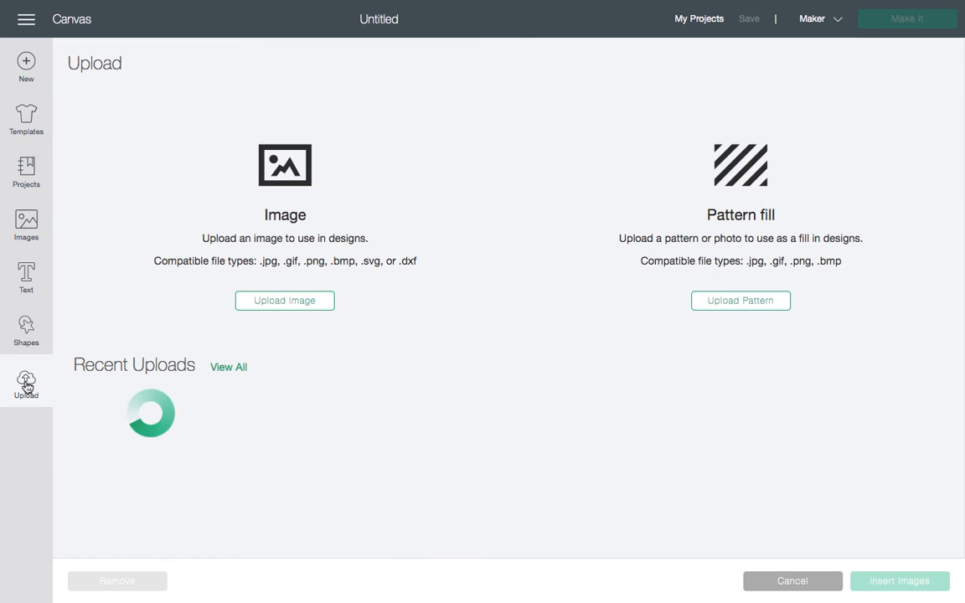
pyautogui.click(293, 307)
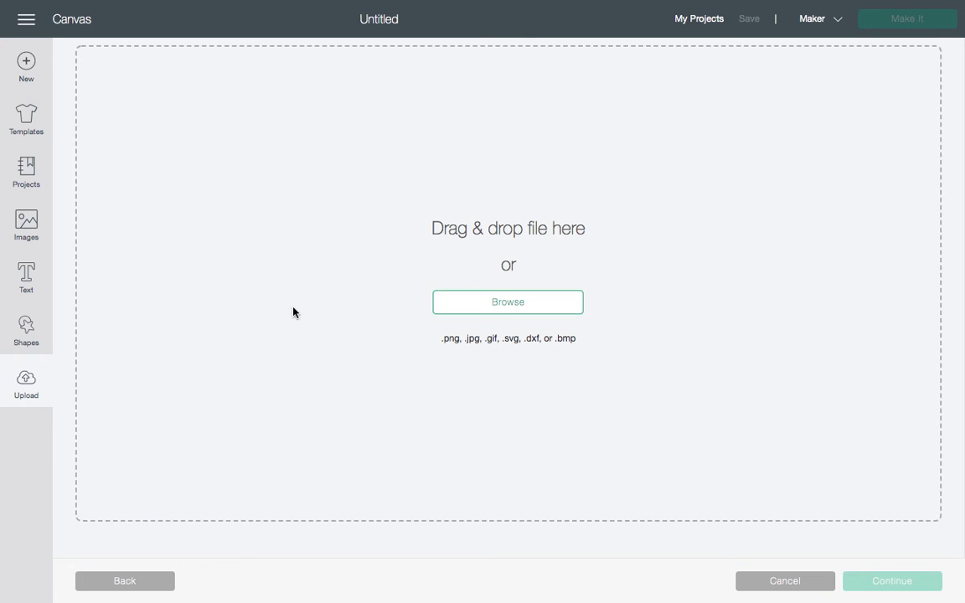
pyautogui.click(508, 303)
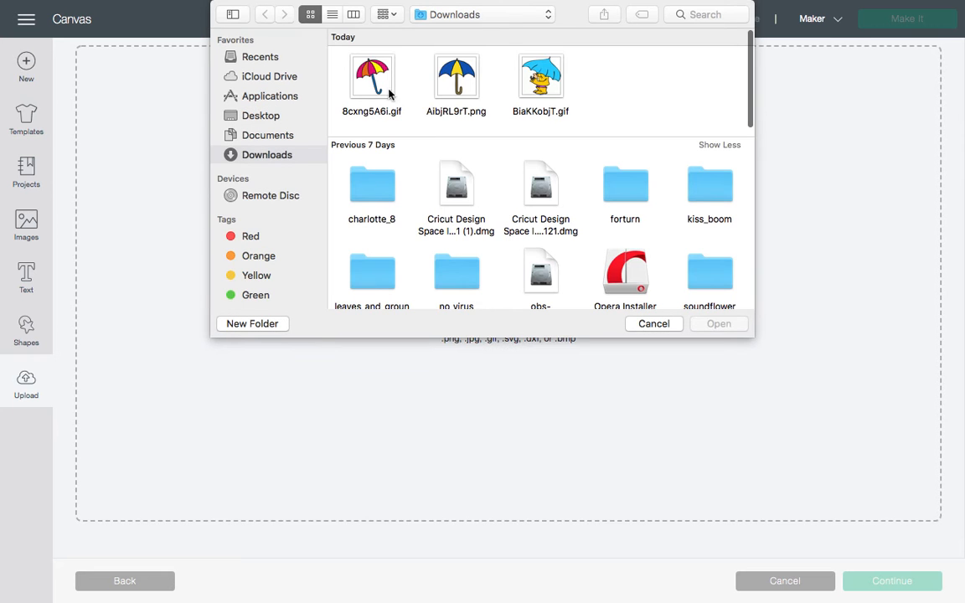
pyautogui.click(455, 86)
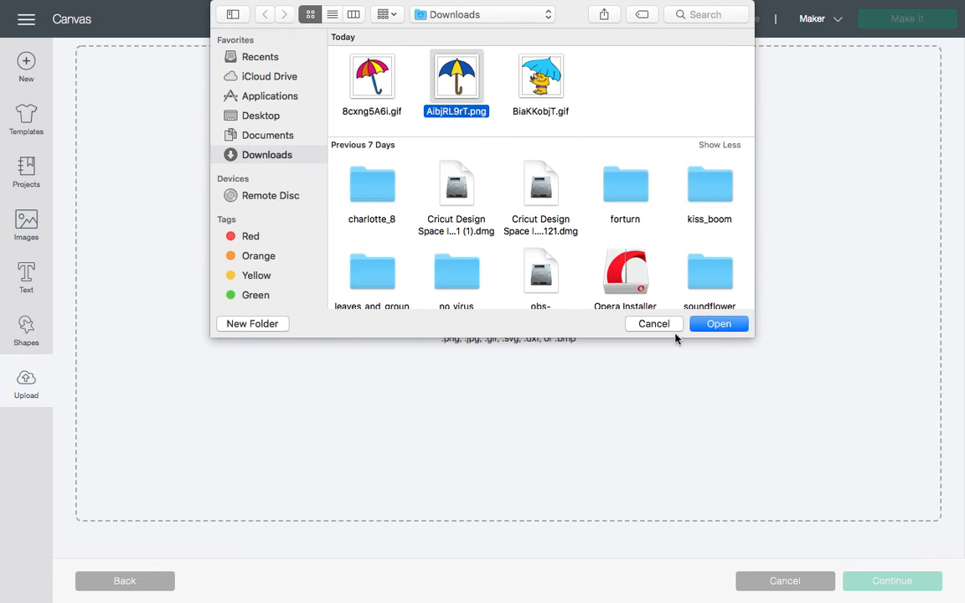
pyautogui.click(739, 325)
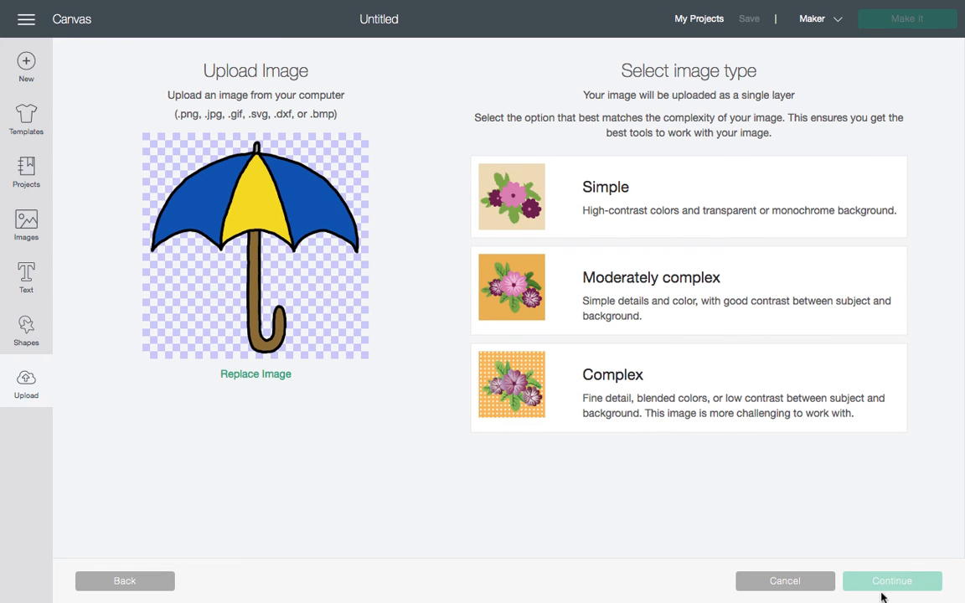
pyautogui.click(544, 201)
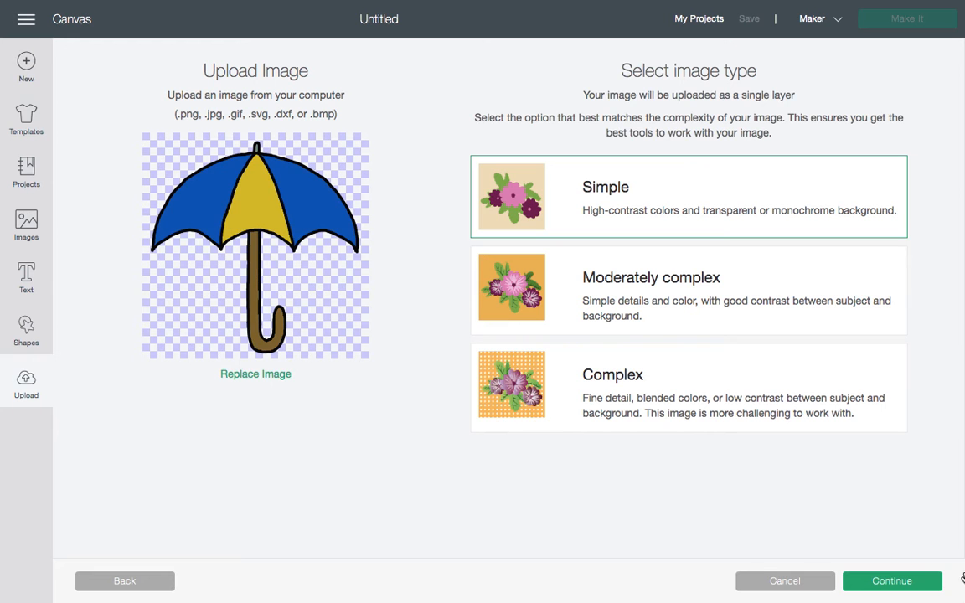
pyautogui.click(875, 581)
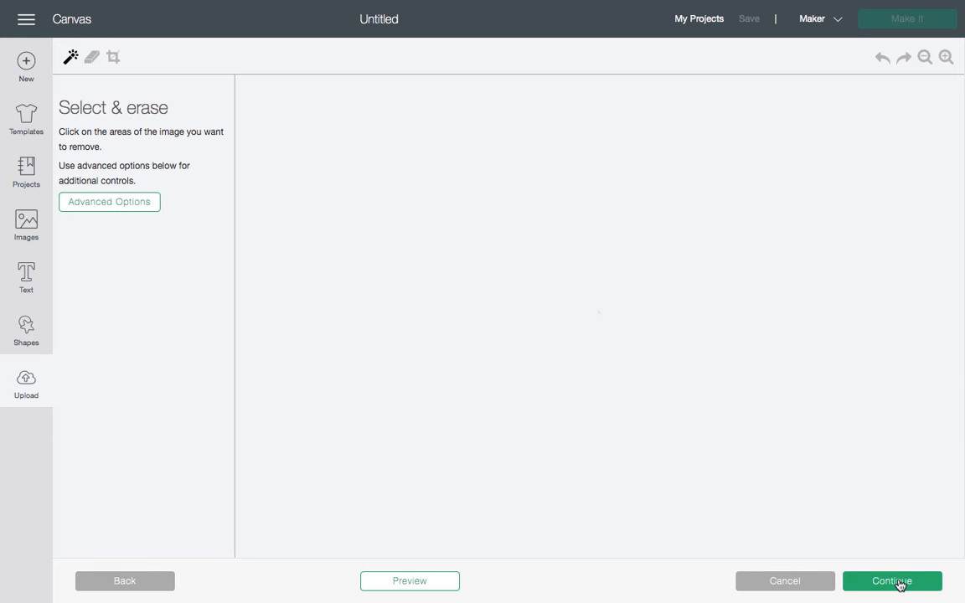
pyautogui.click(420, 579)
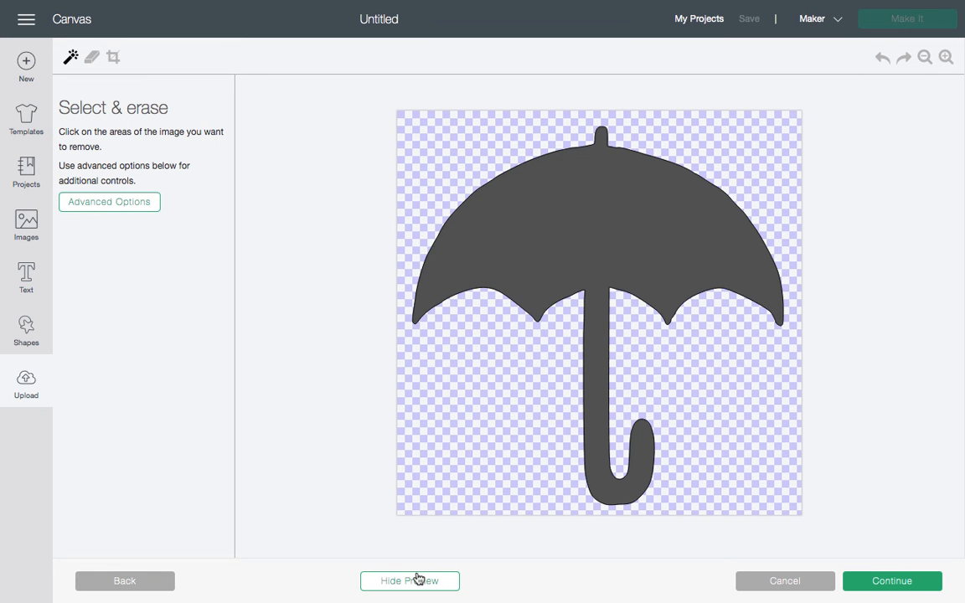
pyautogui.click(904, 581)
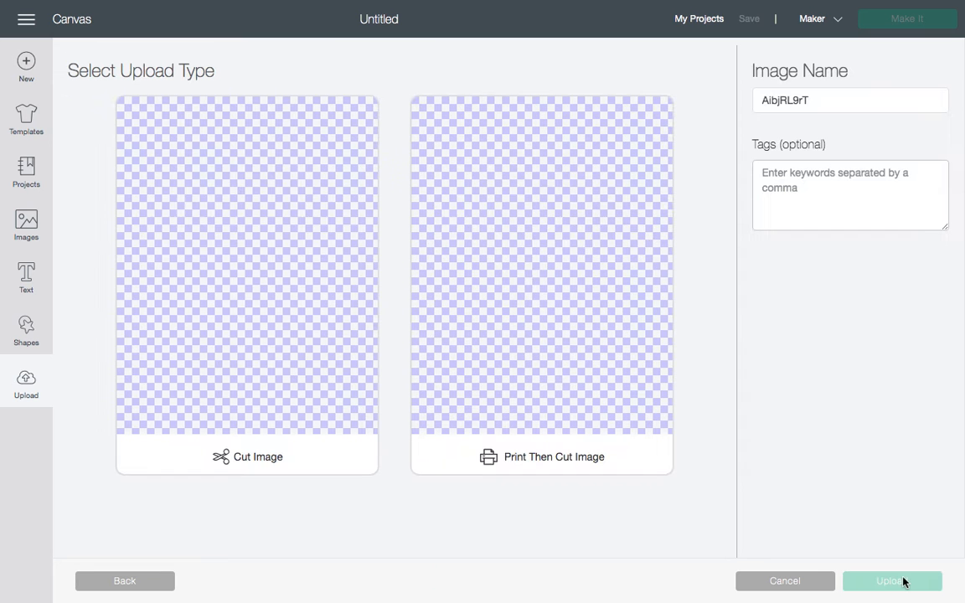
# Upload the full umbrella silhouette as a Cut Image named "black layer"
pyautogui.click(351, 326)
pyautogui.click(849, 96)
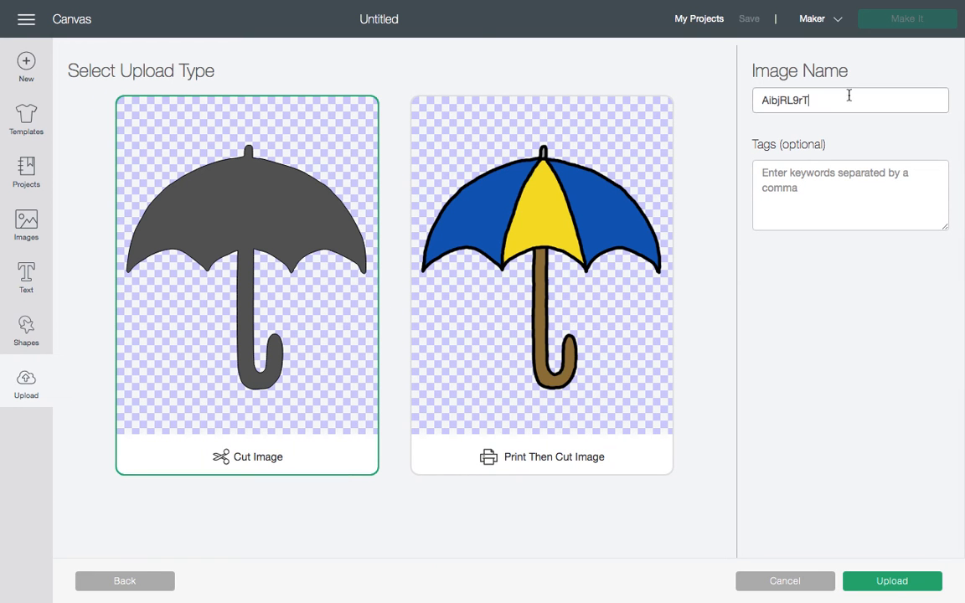
pyautogui.press('BackSpace')
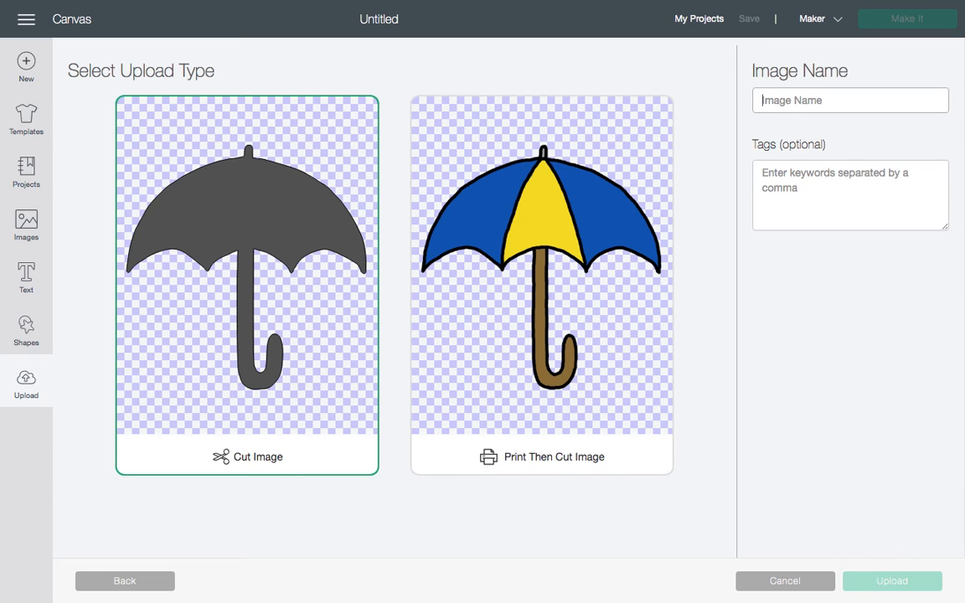
pyautogui.write('black layer')
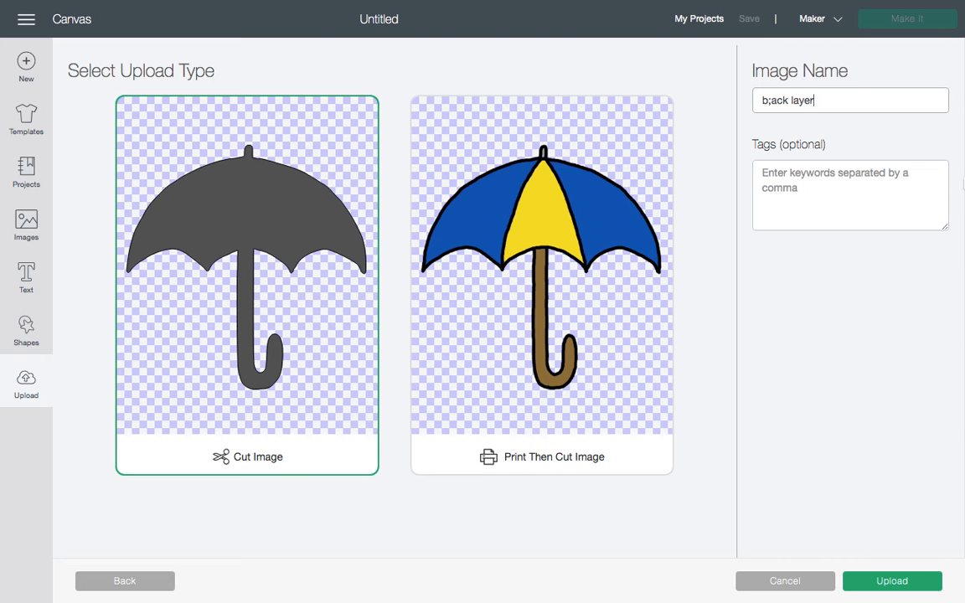
pyautogui.click(772, 103)
pyautogui.press('BackSpace')
pyautogui.write('l')
pyautogui.click(892, 584)
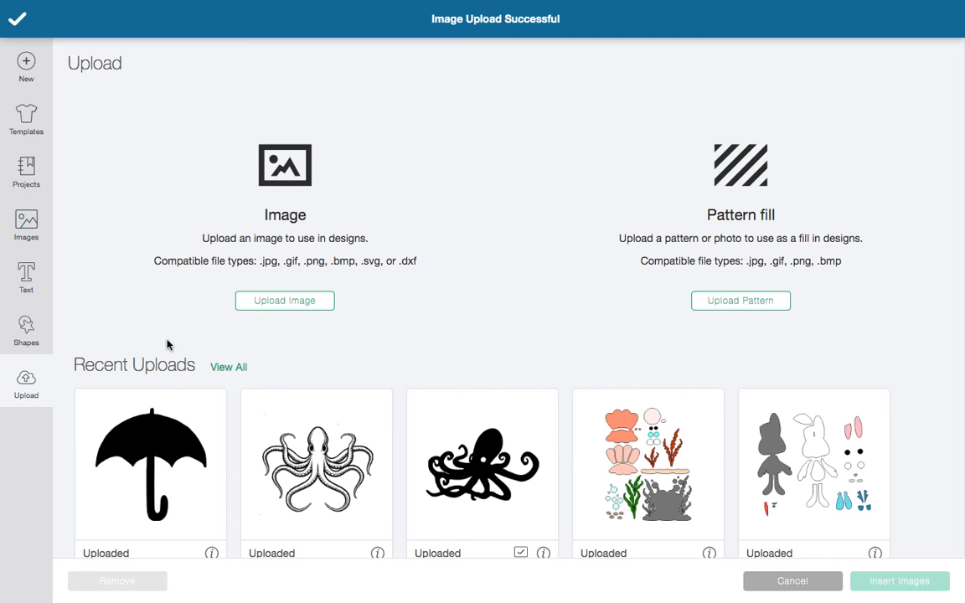
# Load AibjRL9rT.png again as a new Simple image upload and proceed to the erasing stage
pyautogui.click(290, 306)
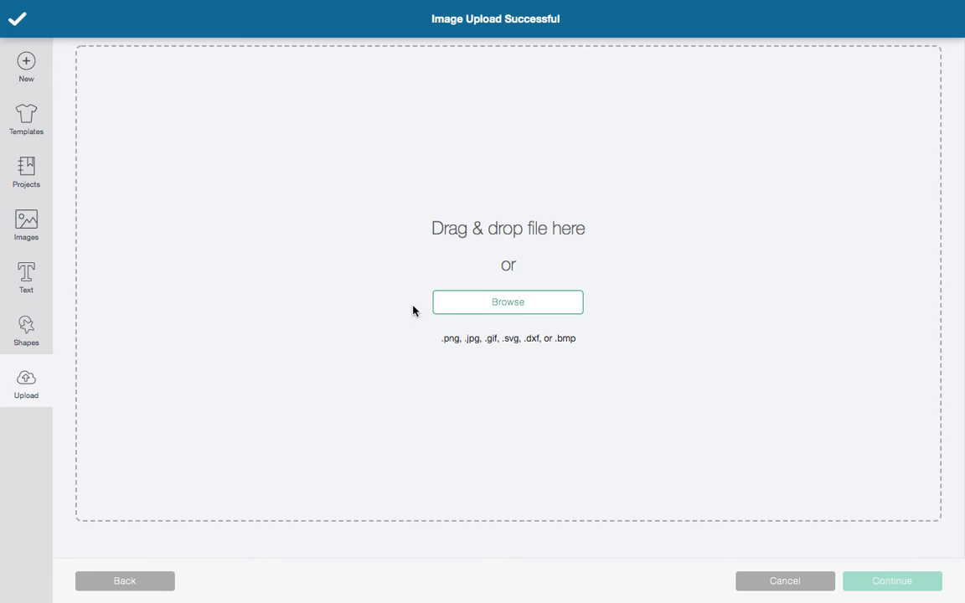
pyautogui.click(521, 314)
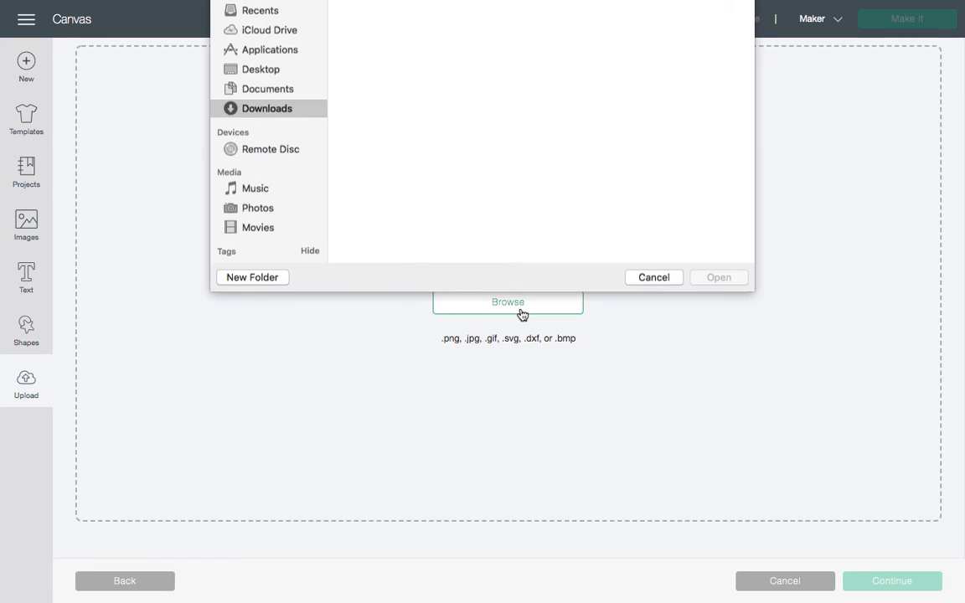
pyautogui.click(439, 108)
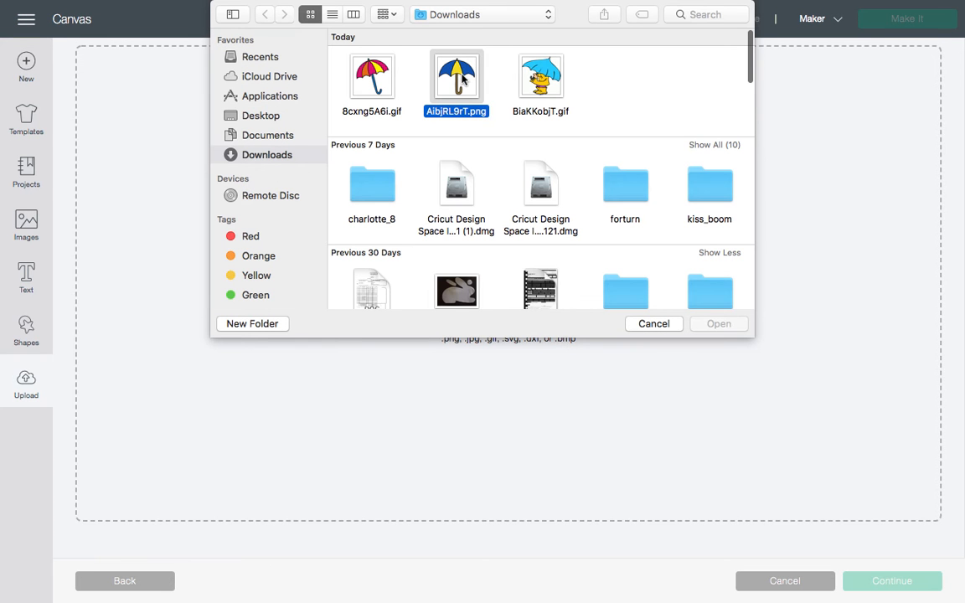
pyautogui.click(716, 325)
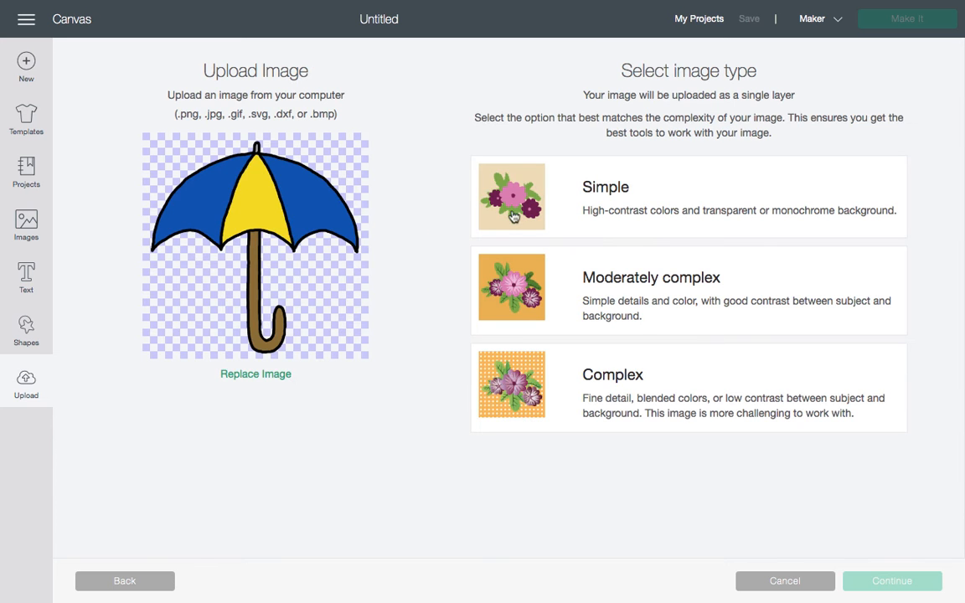
pyautogui.click(482, 180)
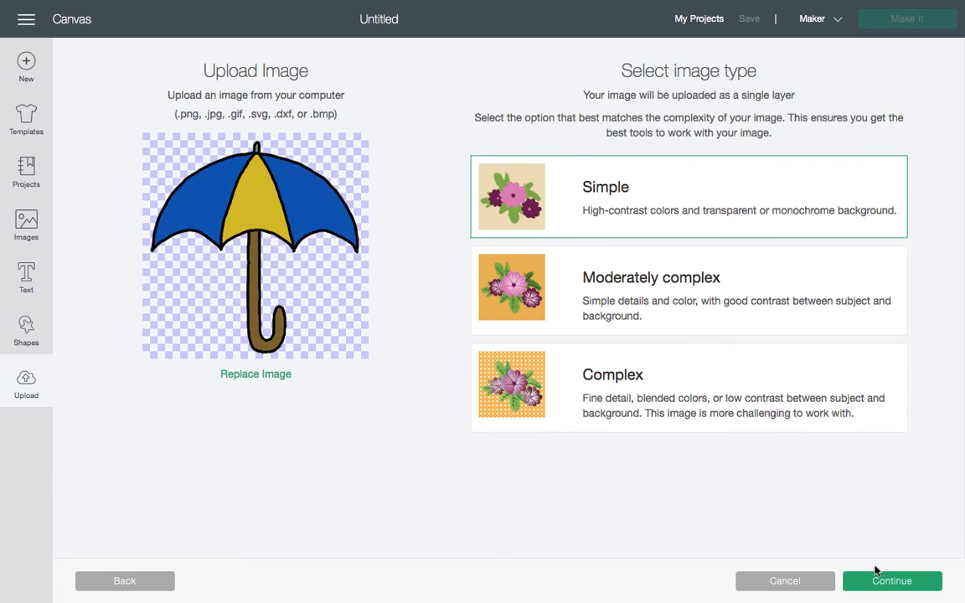
pyautogui.click(871, 578)
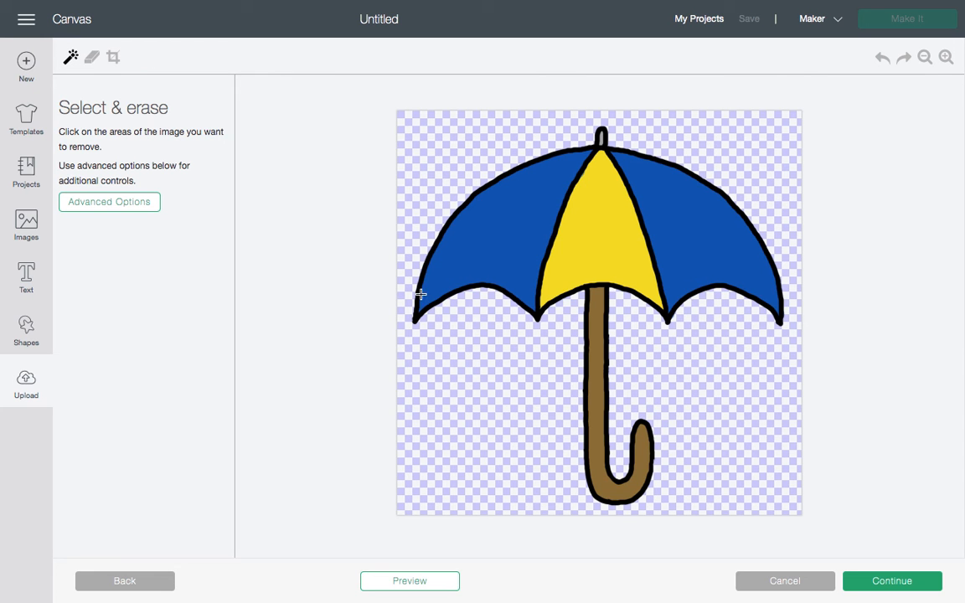
# Remove the black outline, yellow centre panel and brown handle from the umbrella with Select & erase
pyautogui.click(416, 294)
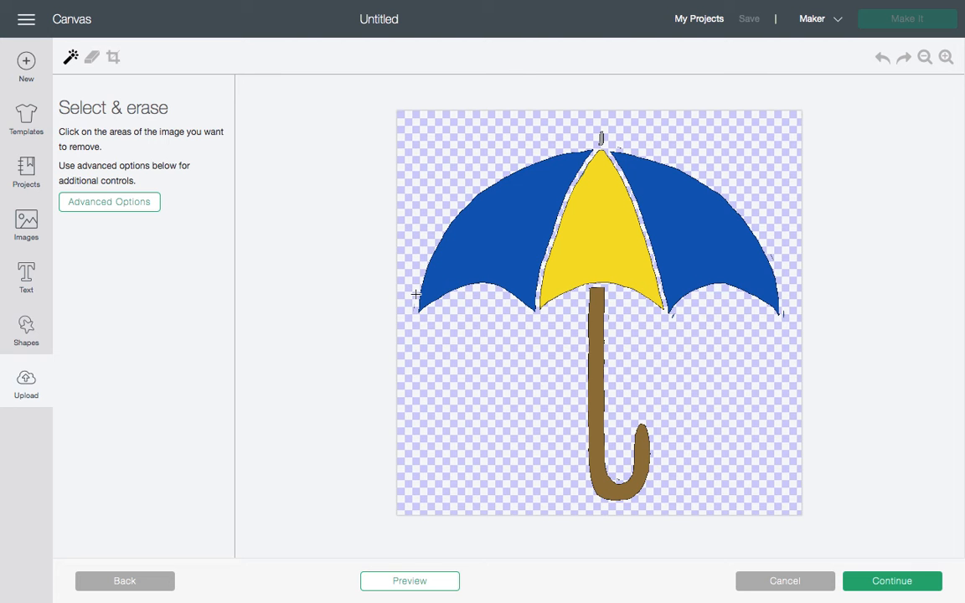
pyautogui.click(603, 248)
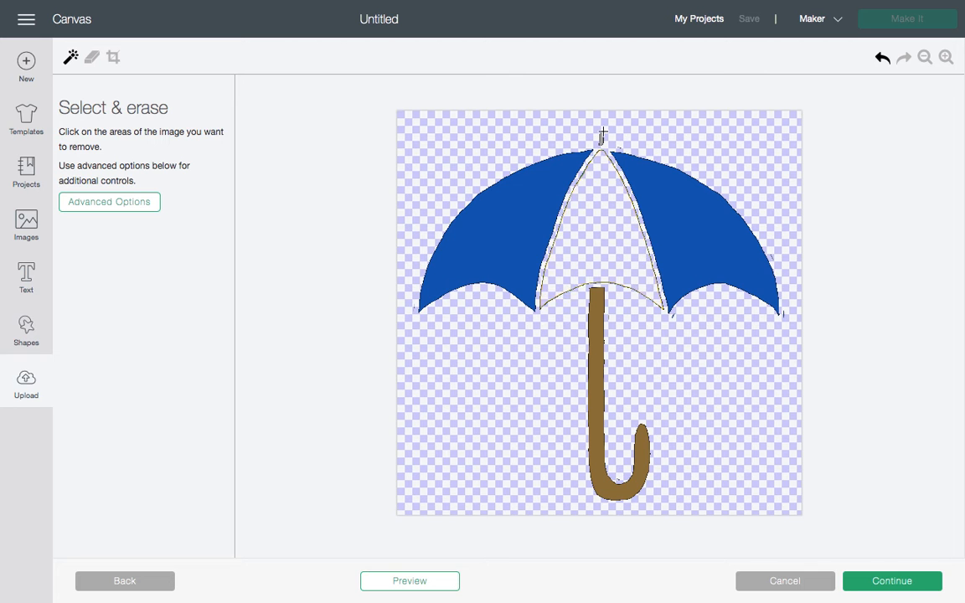
pyautogui.click(595, 356)
# Erase the leftover outline fragments around the centre panel, handle and tip with the Eraser, leaving only the two blue panels, and preview the cut
pyautogui.click(92, 57)
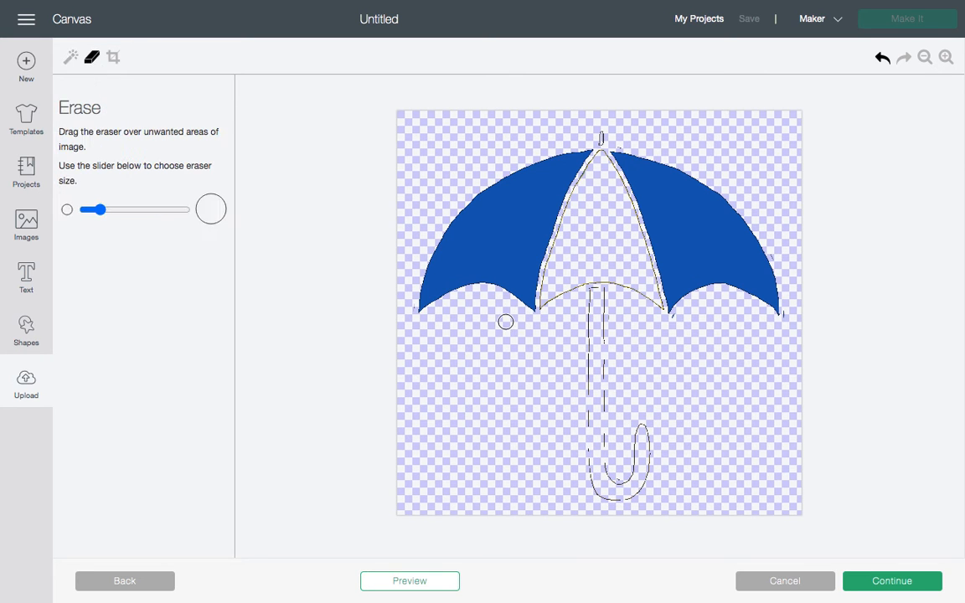
pyautogui.moveTo(598, 286)
pyautogui.mouseDown()
pyautogui.moveTo(566, 296)
pyautogui.moveTo(581, 294)
pyautogui.moveTo(580, 331)
pyautogui.moveTo(602, 322)
pyautogui.moveTo(583, 360)
pyautogui.moveTo(597, 352)
pyautogui.moveTo(618, 296)
pyautogui.moveTo(616, 282)
pyautogui.moveTo(601, 276)
pyautogui.moveTo(602, 133)
pyautogui.moveTo(589, 177)
pyautogui.moveTo(603, 153)
pyautogui.moveTo(570, 208)
pyautogui.moveTo(558, 297)
pyautogui.mouseUp()
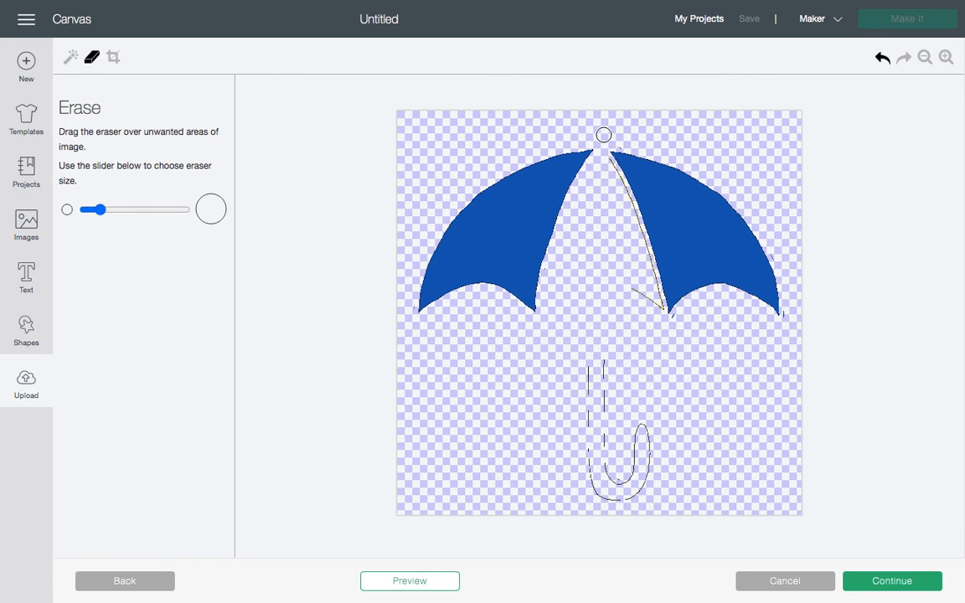
pyautogui.click(415, 581)
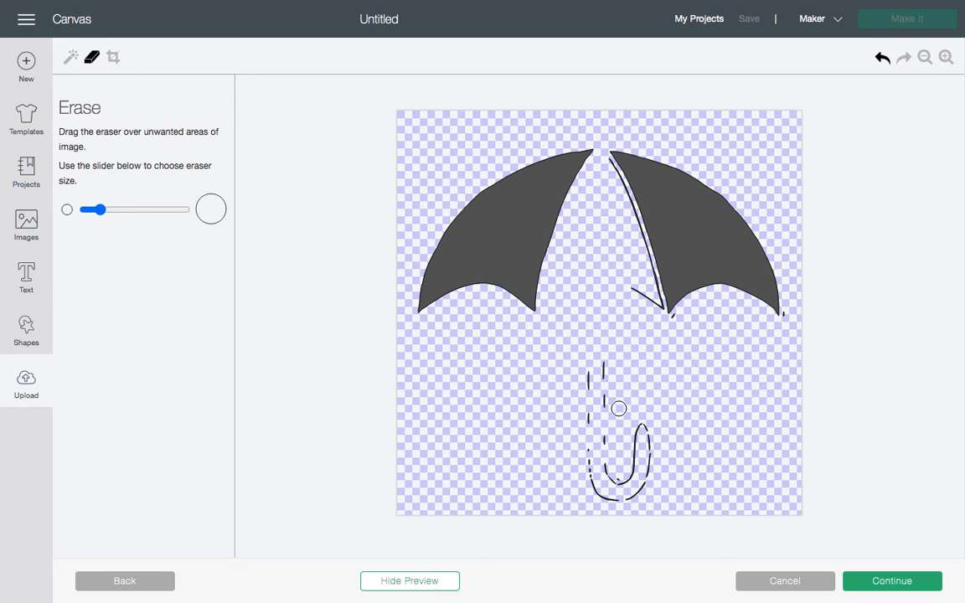
pyautogui.moveTo(611, 360)
pyautogui.mouseDown()
pyautogui.moveTo(609, 397)
pyautogui.moveTo(582, 423)
pyautogui.moveTo(599, 461)
pyautogui.moveTo(605, 454)
pyautogui.moveTo(598, 467)
pyautogui.moveTo(615, 452)
pyautogui.moveTo(590, 469)
pyautogui.moveTo(607, 420)
pyautogui.moveTo(599, 504)
pyautogui.moveTo(642, 469)
pyautogui.moveTo(637, 477)
pyautogui.moveTo(642, 417)
pyautogui.moveTo(635, 459)
pyautogui.mouseUp()
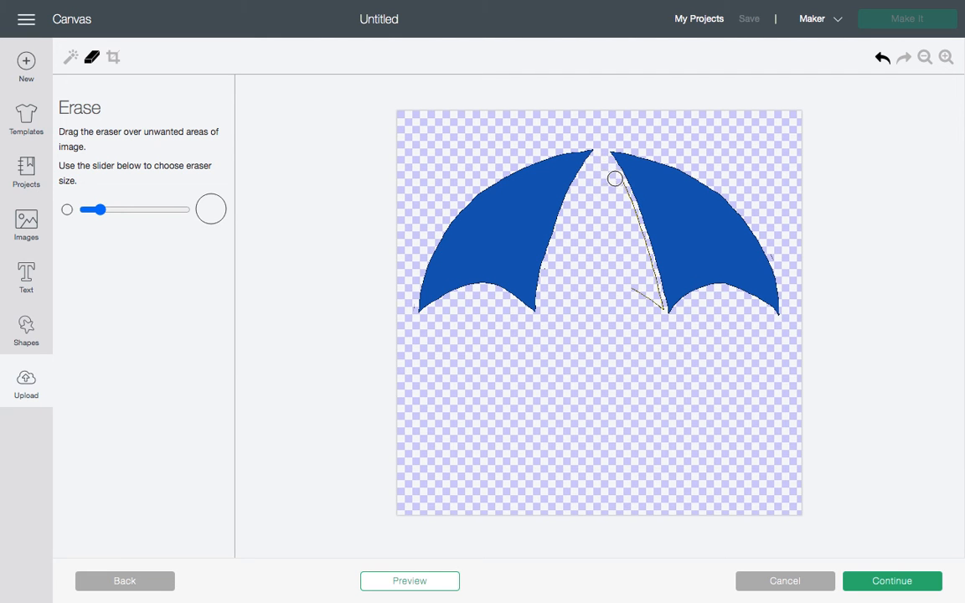
pyautogui.moveTo(622, 198)
pyautogui.mouseDown()
pyautogui.moveTo(659, 314)
pyautogui.moveTo(629, 279)
pyautogui.mouseUp()
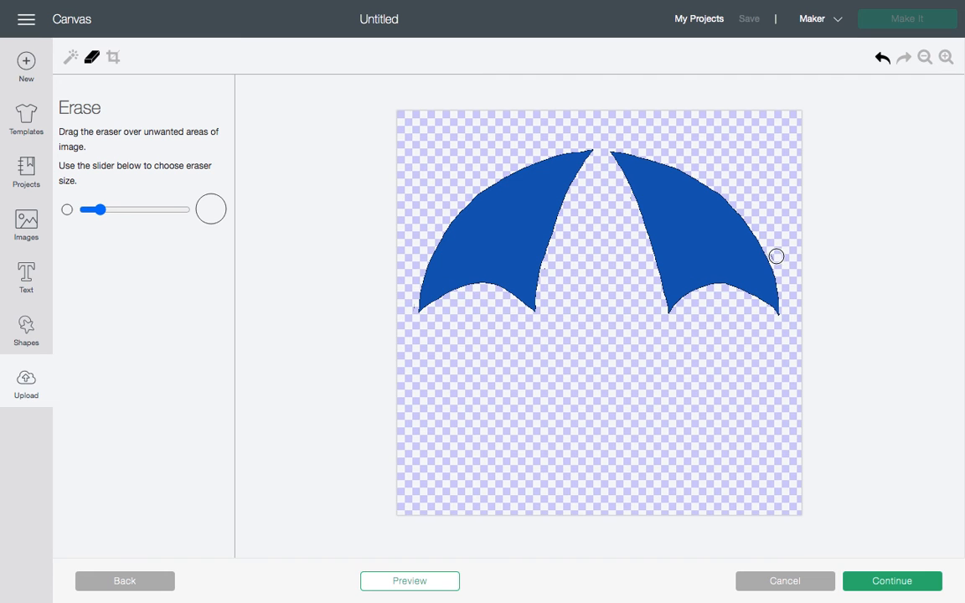
pyautogui.click(438, 582)
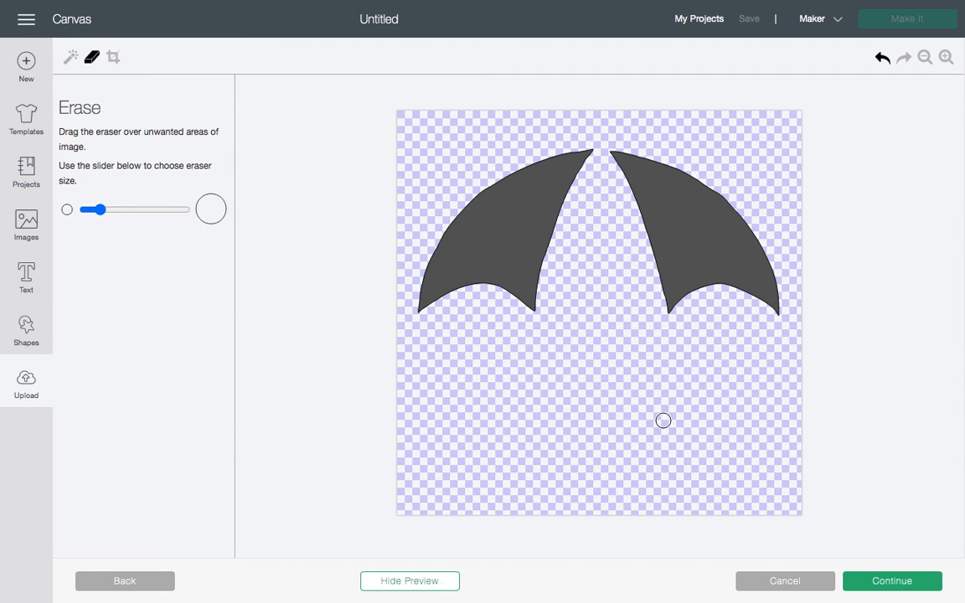
# Upload the two blue umbrella panels as a Cut Image, replacing the default image name with a new one
pyautogui.click(881, 585)
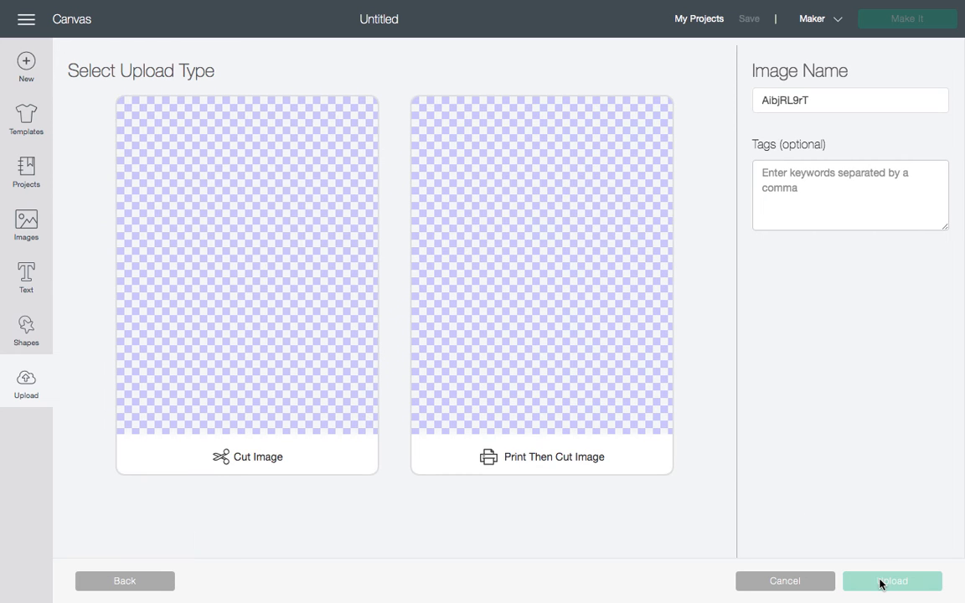
pyautogui.click(302, 257)
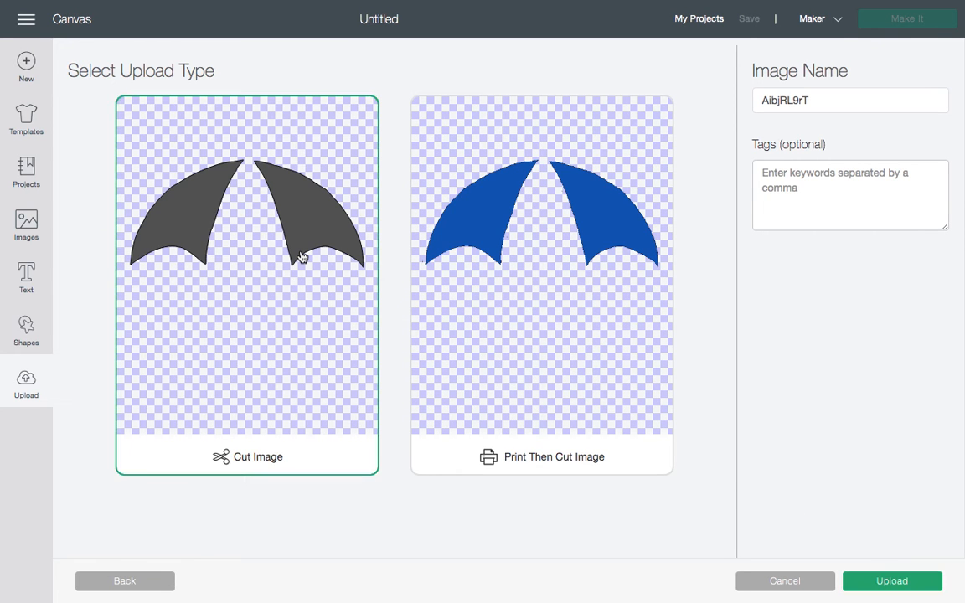
pyautogui.click(808, 99)
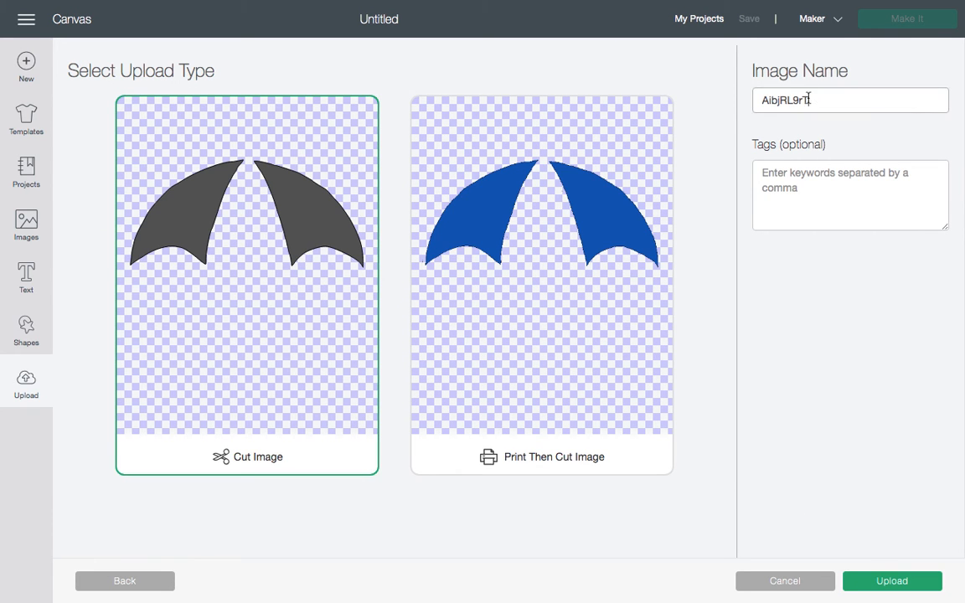
pyautogui.click(737, 116)
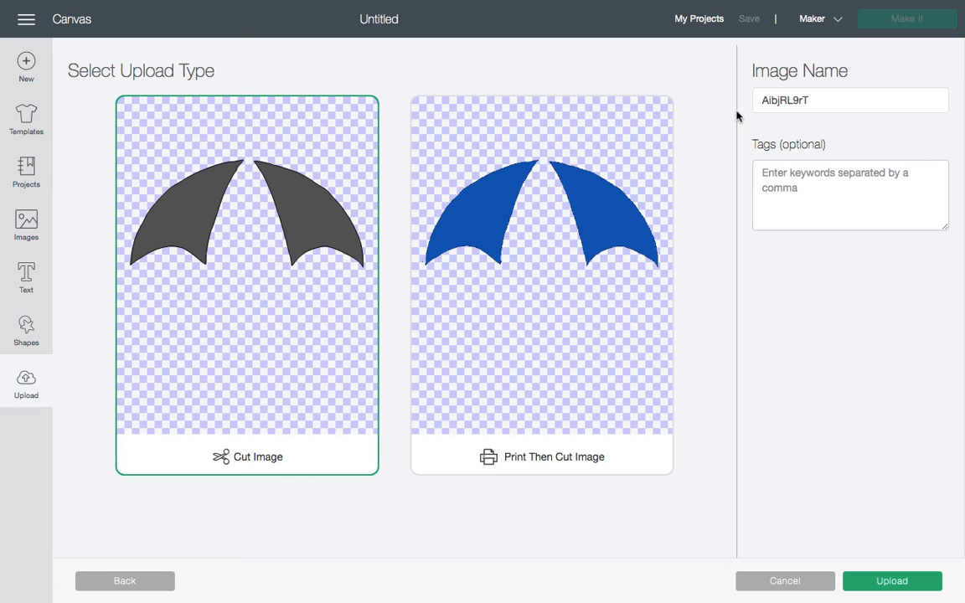
pyautogui.click(821, 100)
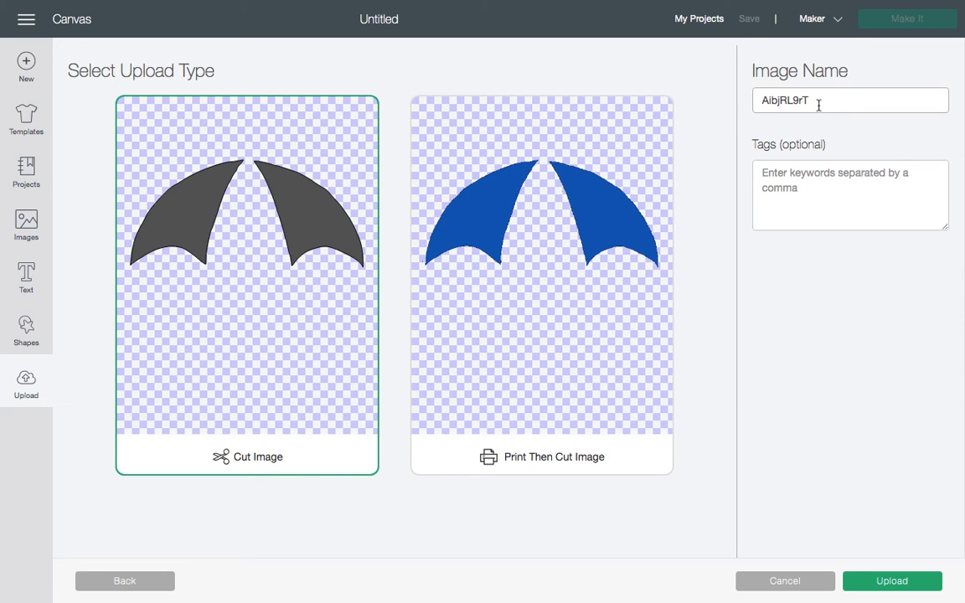
pyautogui.press('BackSpace')
pyautogui.press('BackSpace')
pyautogui.press('BackSpace')
pyautogui.press('BackSpace')
pyautogui.press('BackSpace')
pyautogui.press('BackSpace')
pyautogui.press('BackSpace')
pyautogui.press('BackSpace')
pyautogui.write('b')
pyautogui.click(888, 587)
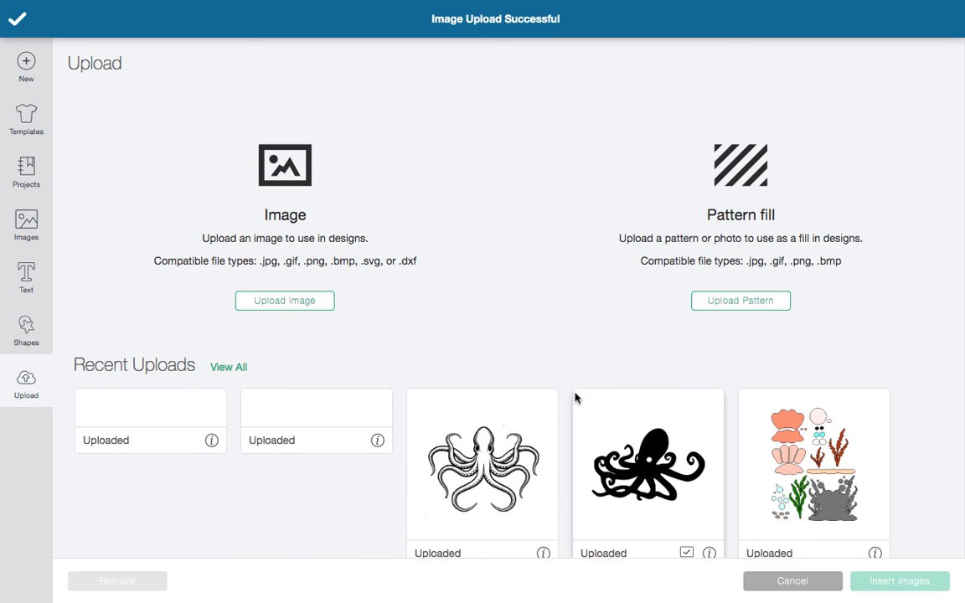
# Load AibjRL9rT.png again as a new Simple image upload and proceed to the erasing stage
pyautogui.click(301, 303)
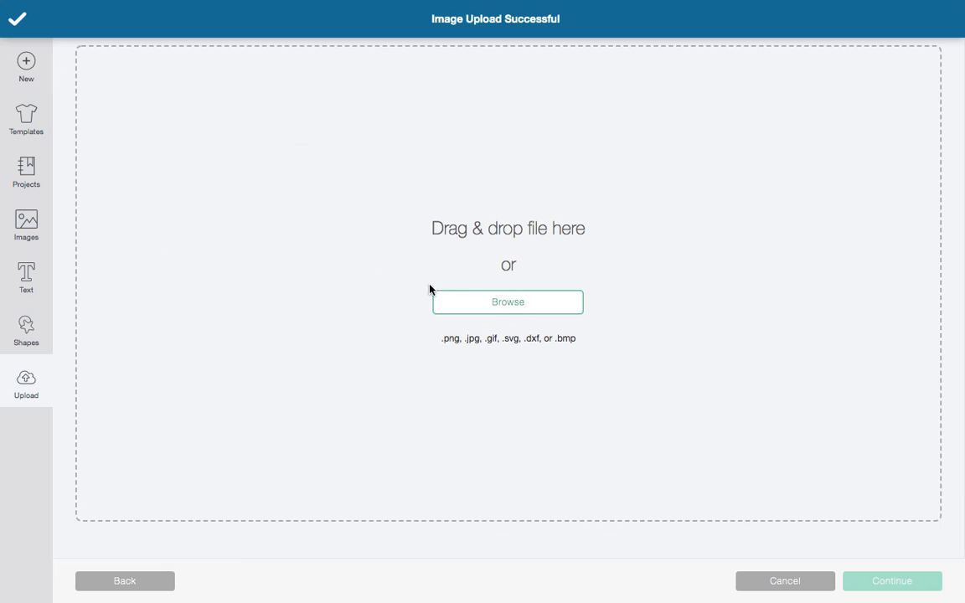
pyautogui.click(508, 302)
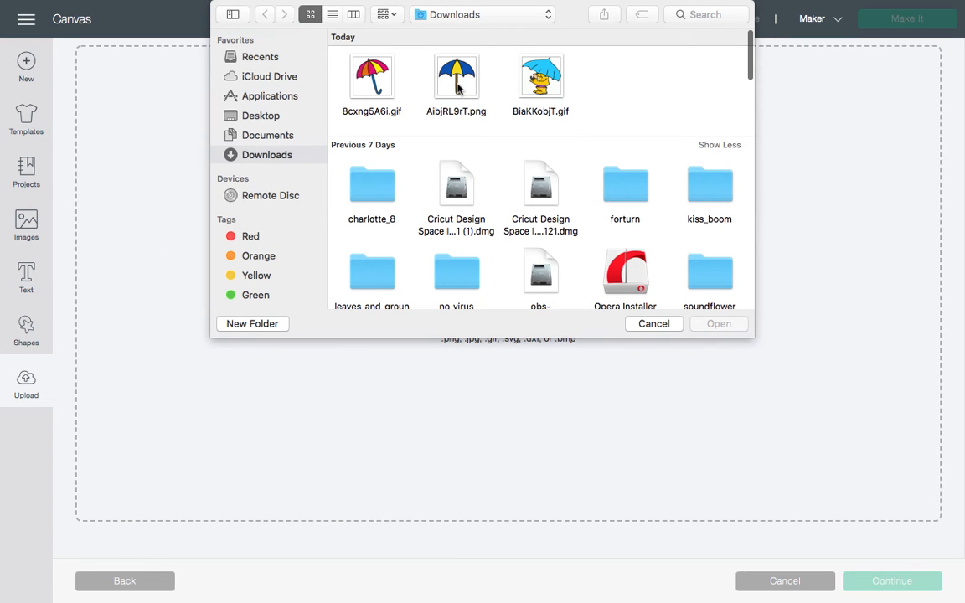
pyautogui.click(453, 80)
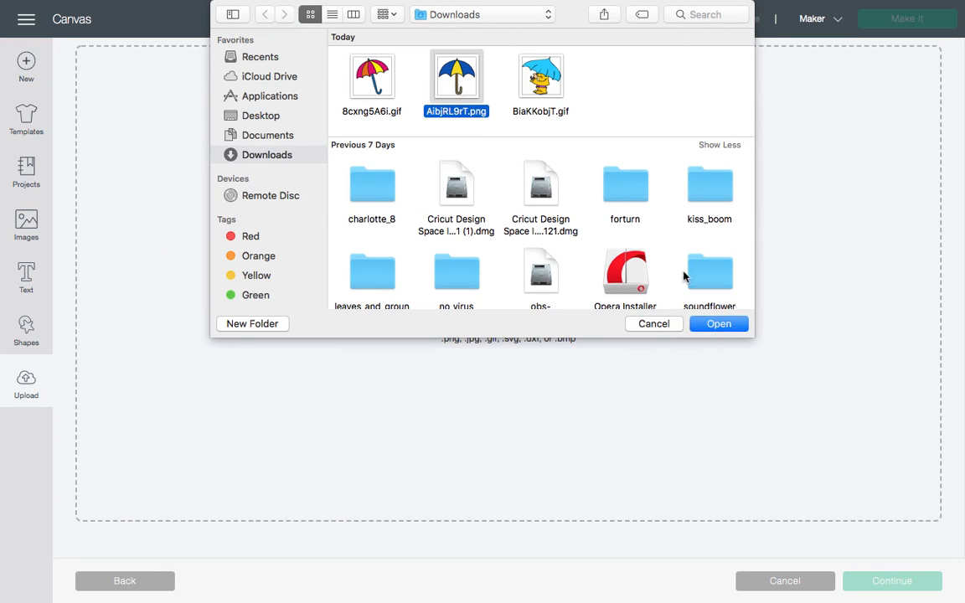
pyautogui.click(717, 324)
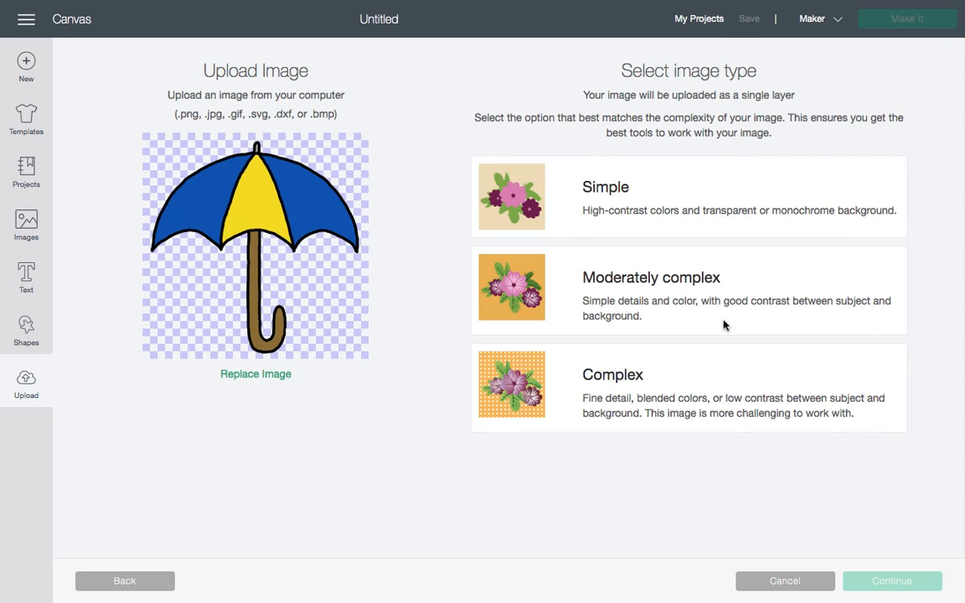
pyautogui.click(507, 188)
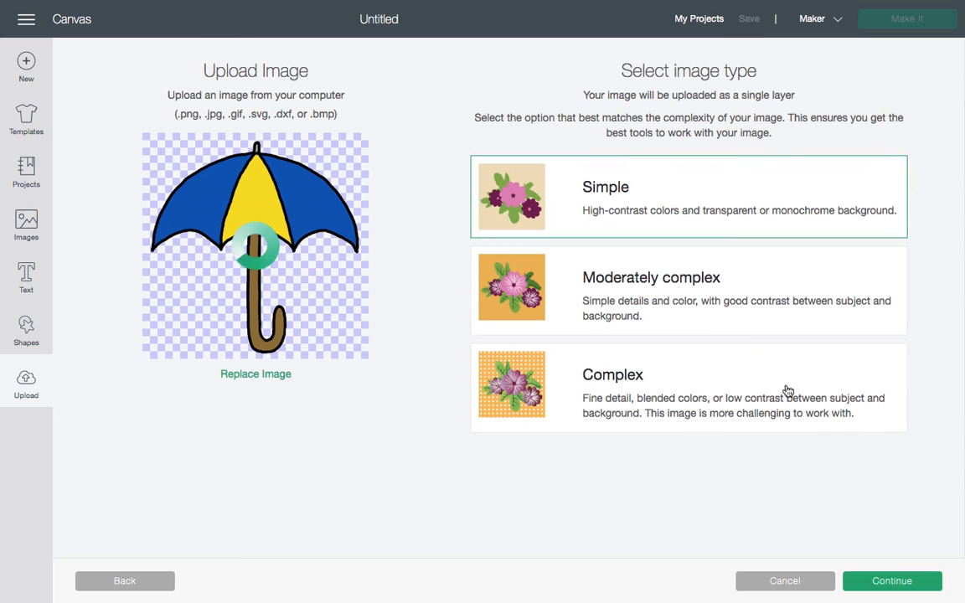
pyautogui.click(892, 580)
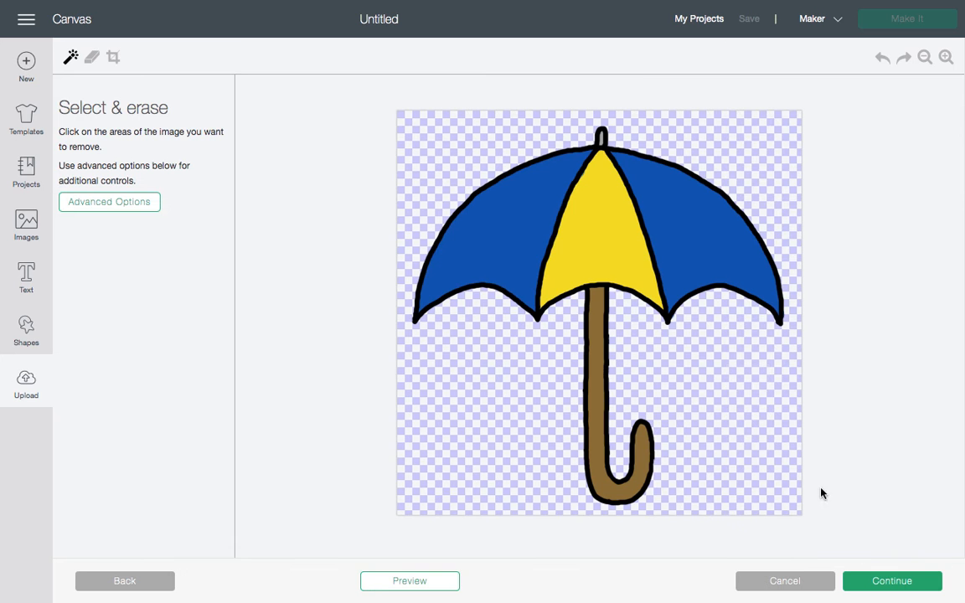
# Remove both blue panels, the brown handle and the black outline from the umbrella with Select & erase
pyautogui.click(515, 228)
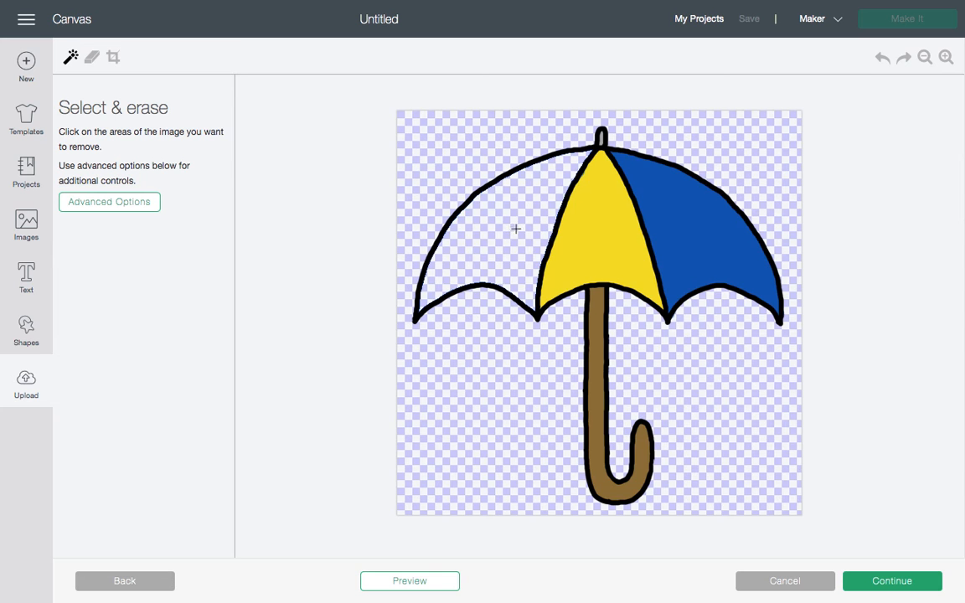
pyautogui.click(685, 210)
pyautogui.click(597, 316)
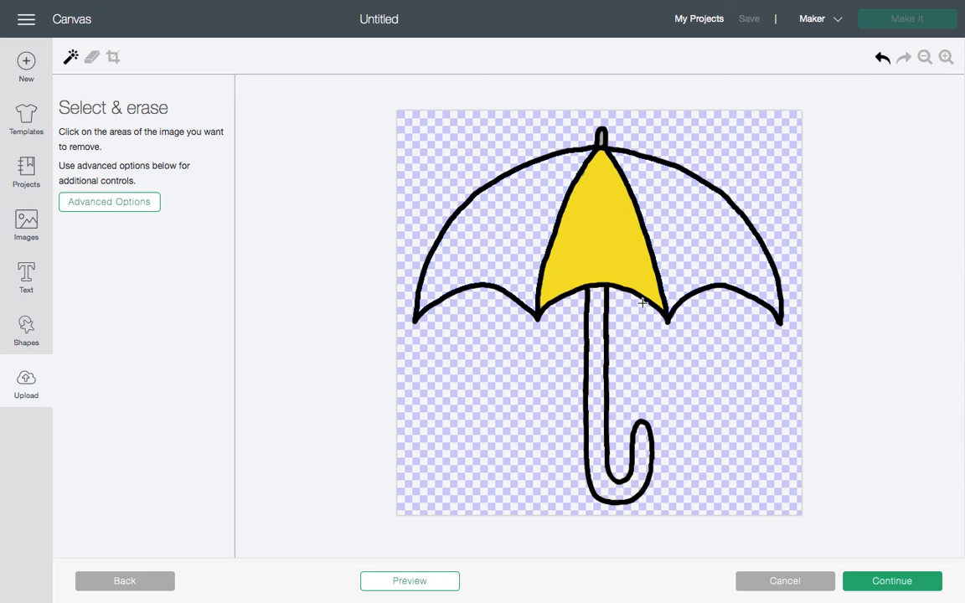
pyautogui.click(667, 316)
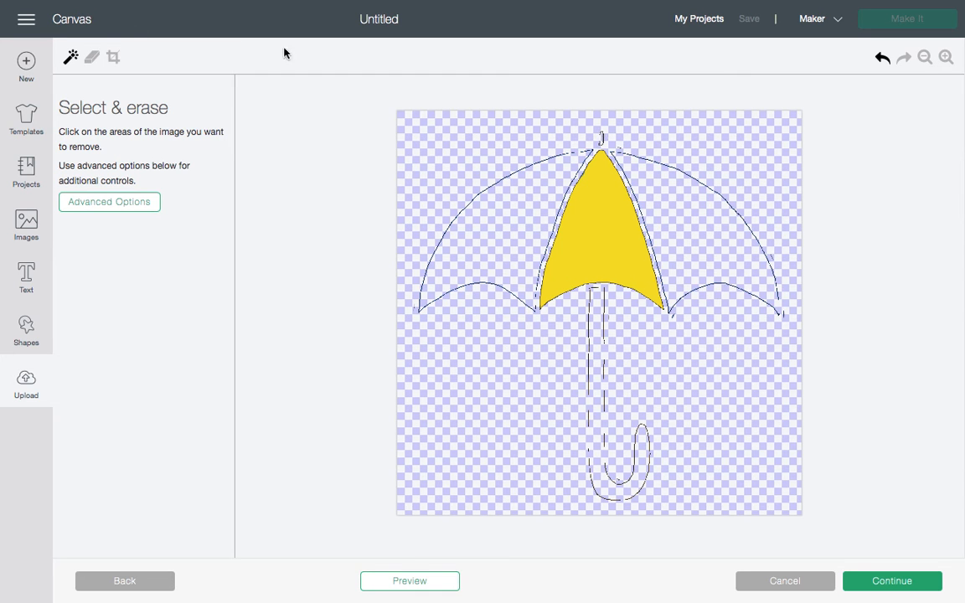
# Erase the leftover outlines of the tip, handle and blue panels with the Eraser at about half its maximum size
pyautogui.click(91, 57)
pyautogui.moveTo(89, 210); pyautogui.dragTo(136, 210)
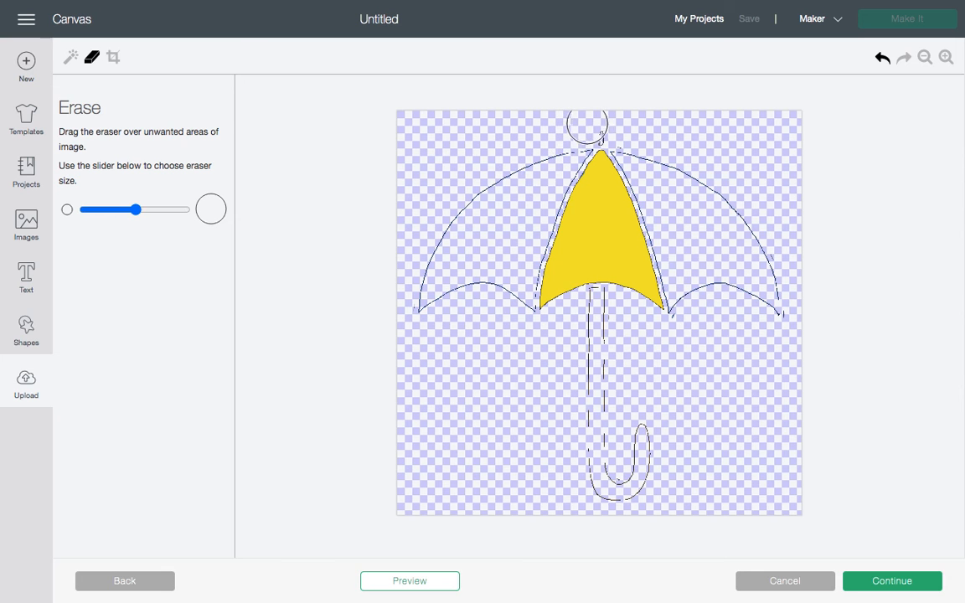
pyautogui.moveTo(592, 128)
pyautogui.mouseDown()
pyautogui.moveTo(551, 142)
pyautogui.moveTo(464, 207)
pyautogui.moveTo(419, 299)
pyautogui.moveTo(450, 280)
pyautogui.moveTo(478, 282)
pyautogui.moveTo(512, 314)
pyautogui.moveTo(616, 328)
pyautogui.moveTo(601, 299)
pyautogui.moveTo(597, 463)
pyautogui.moveTo(631, 478)
pyautogui.moveTo(637, 433)
pyautogui.moveTo(611, 489)
pyautogui.mouseUp()
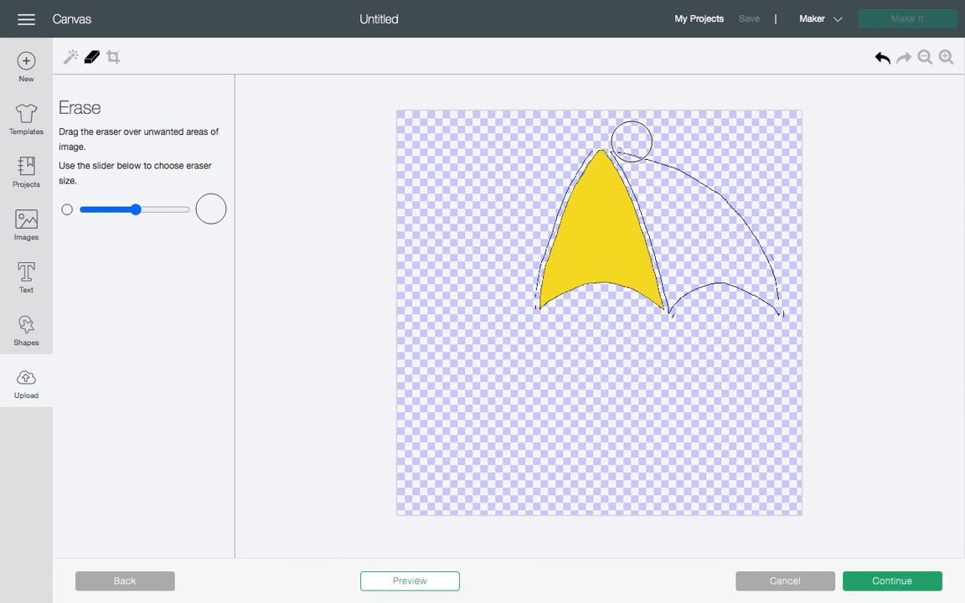
pyautogui.moveTo(640, 146)
pyautogui.mouseDown()
pyautogui.moveTo(712, 200)
pyautogui.moveTo(725, 237)
pyautogui.moveTo(746, 234)
pyautogui.moveTo(767, 318)
pyautogui.moveTo(771, 306)
pyautogui.moveTo(731, 286)
pyautogui.moveTo(686, 291)
pyautogui.mouseUp()
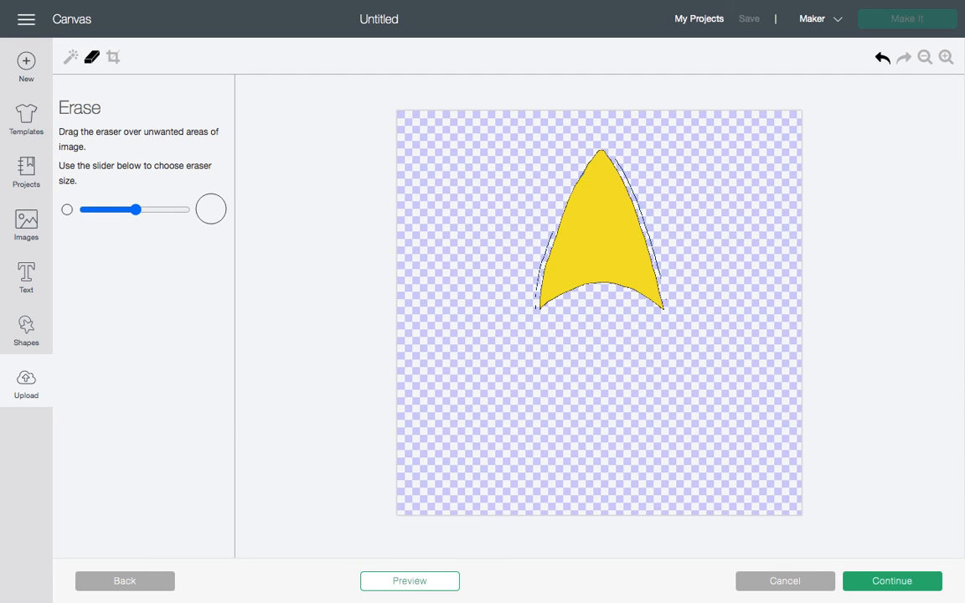
# Erase outline fragments along the yellow panel's sides, undoing unwanted strokes and reducing the eraser size for the left edge
pyautogui.moveTo(532, 231); pyautogui.dragTo(513, 306)
pyautogui.moveTo(629, 146)
pyautogui.mouseDown()
pyautogui.moveTo(638, 166)
pyautogui.moveTo(636, 157)
pyautogui.mouseUp()
pyautogui.click(882, 58)
pyautogui.moveTo(657, 198); pyautogui.dragTo(668, 242)
pyautogui.click(882, 58)
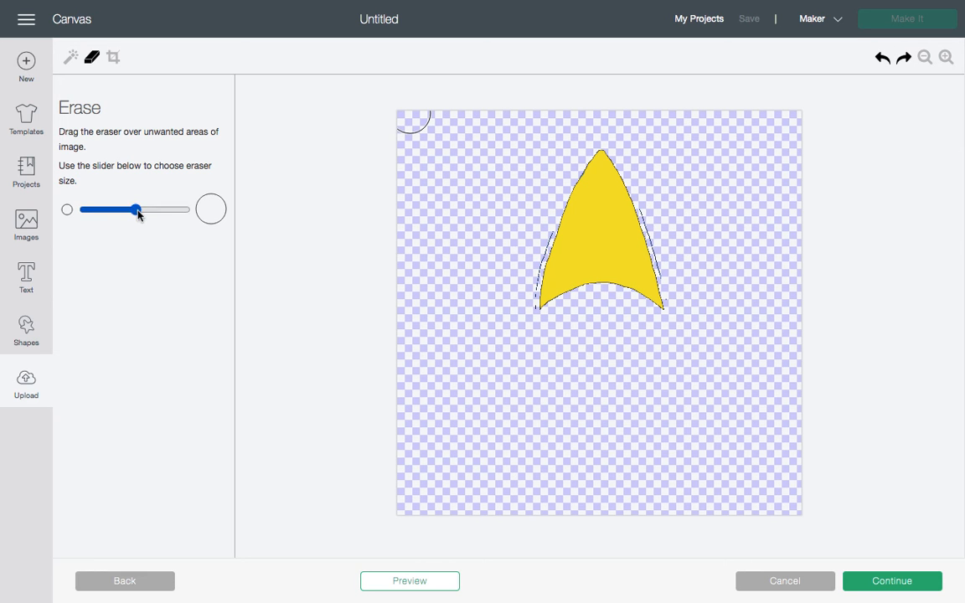
pyautogui.moveTo(131, 214); pyautogui.dragTo(117, 211)
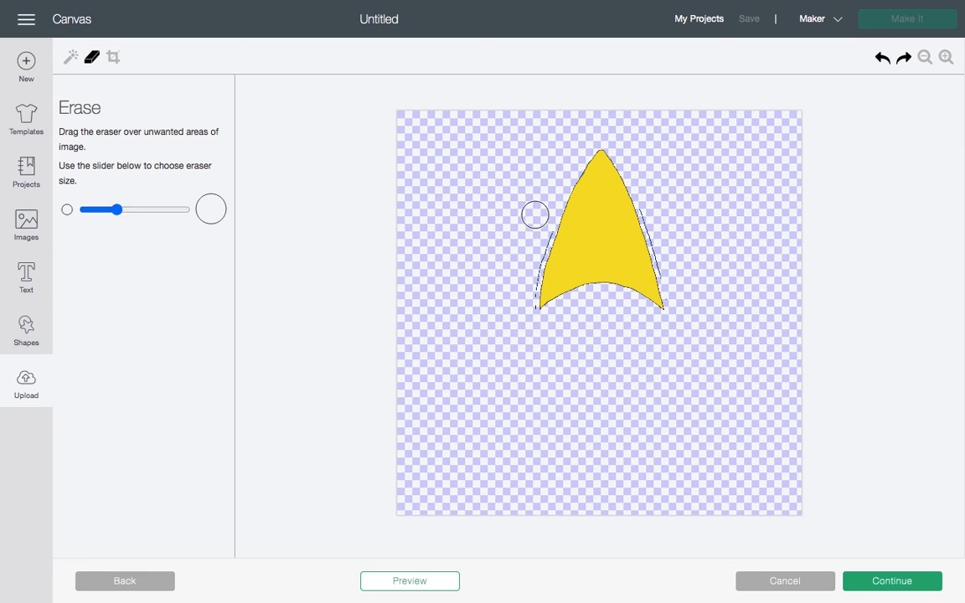
pyautogui.moveTo(538, 238); pyautogui.dragTo(521, 312)
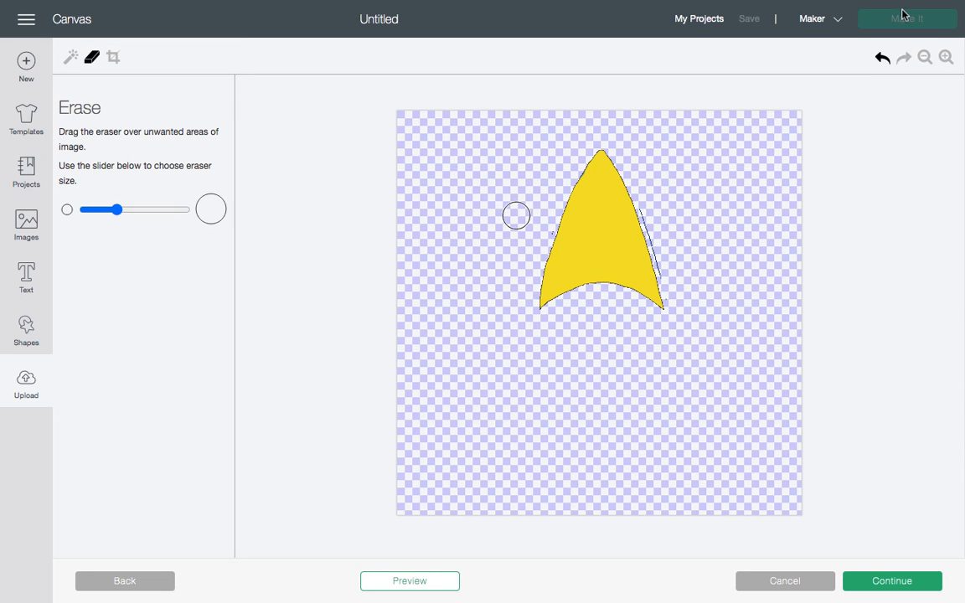
# Erase the leftover speck beside the yellow panel's left edge and the line along its right edge, and preview the cut
pyautogui.click(944, 56)
pyautogui.click(944, 56)
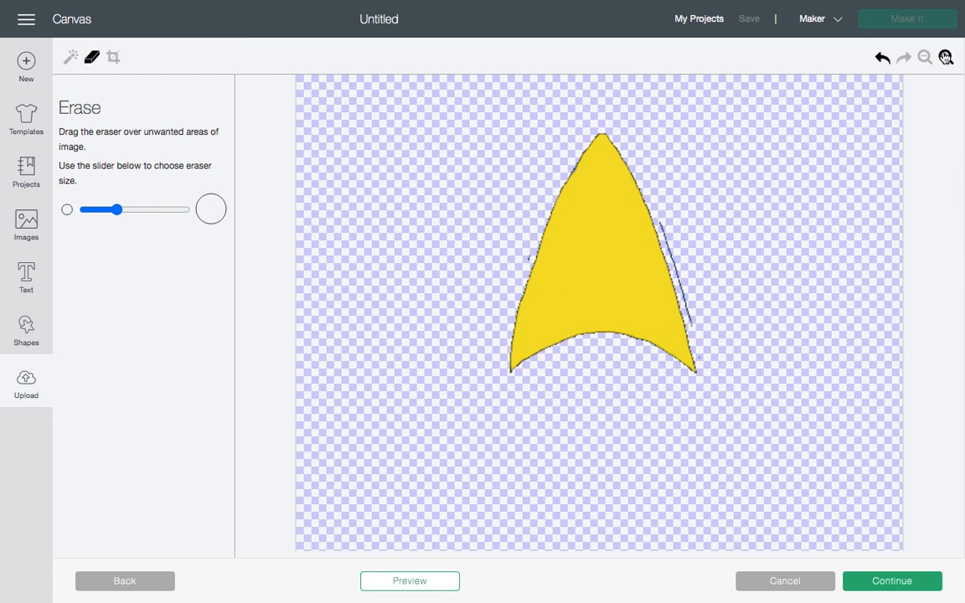
pyautogui.click(945, 56)
pyautogui.click(499, 283)
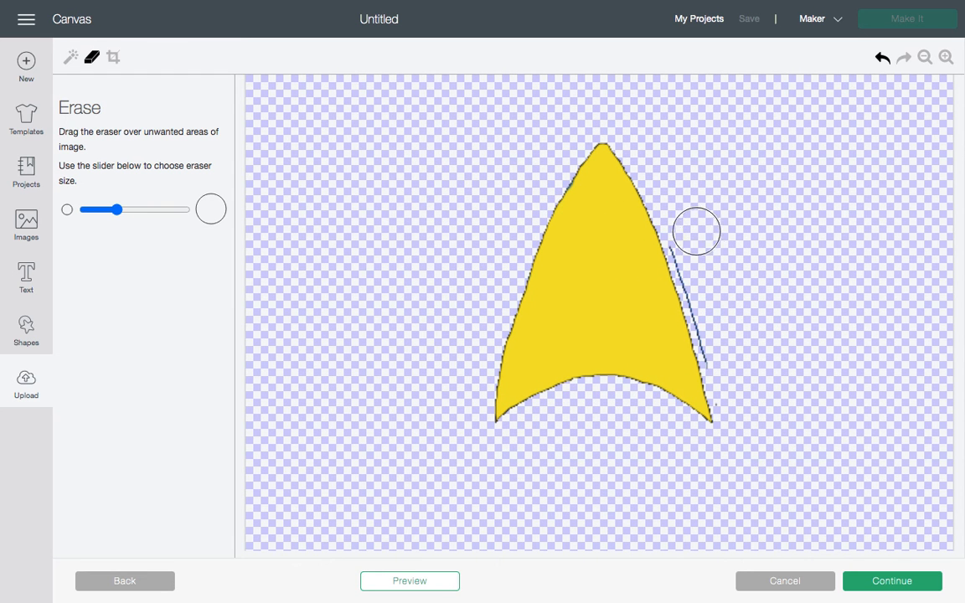
pyautogui.click(693, 256)
pyautogui.moveTo(693, 249); pyautogui.dragTo(724, 359)
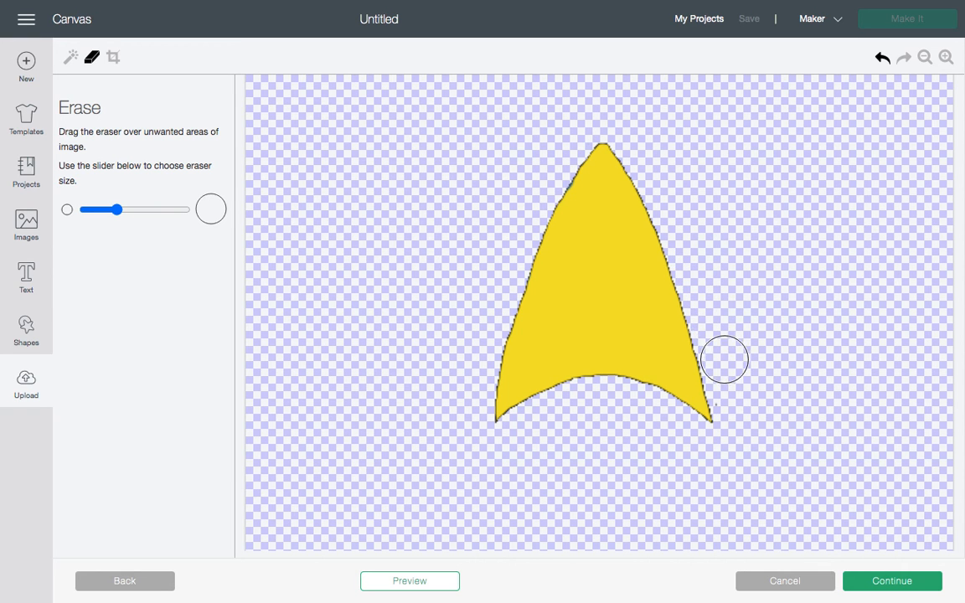
pyautogui.click(410, 581)
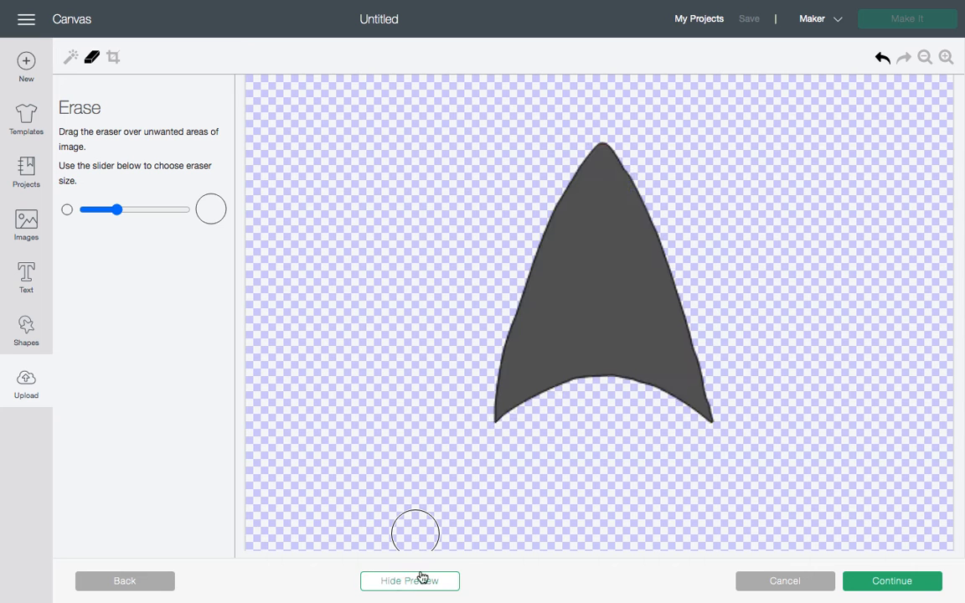
# Upload the yellow panel as a Cut Image named "yellow layer"
pyautogui.click(891, 581)
pyautogui.click(264, 227)
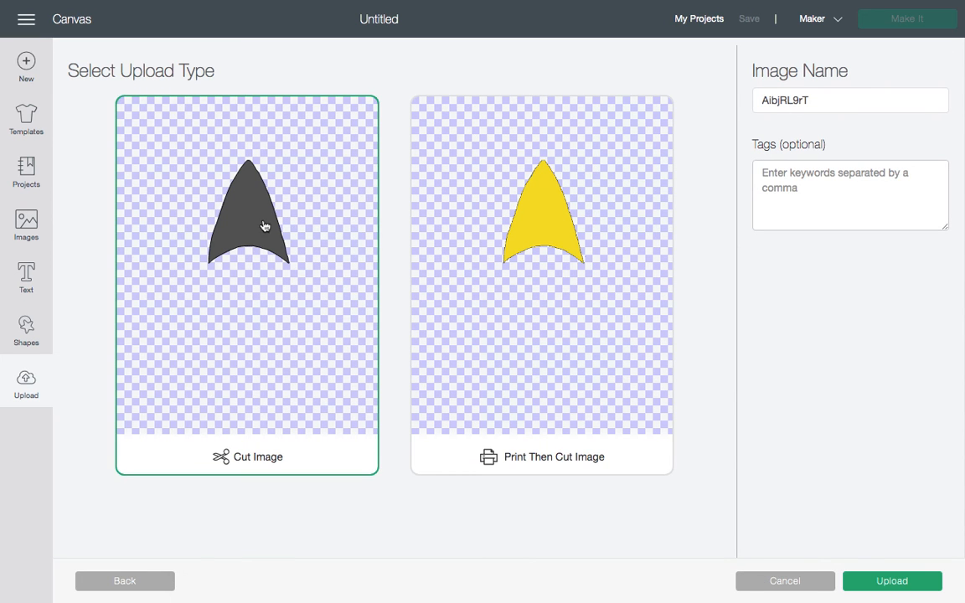
pyautogui.click(820, 100)
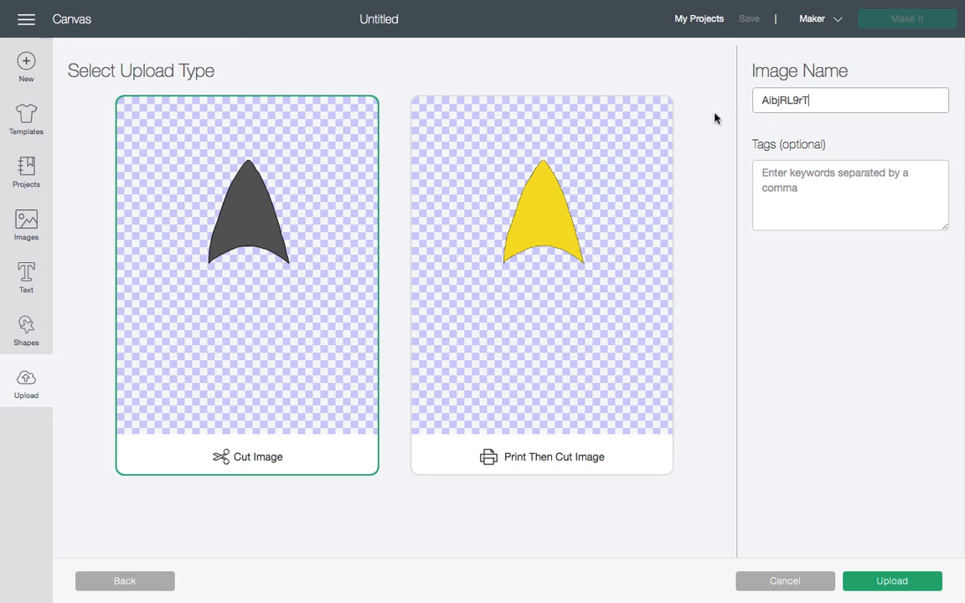
pyautogui.moveTo(725, 110); pyautogui.dragTo(762, 103)
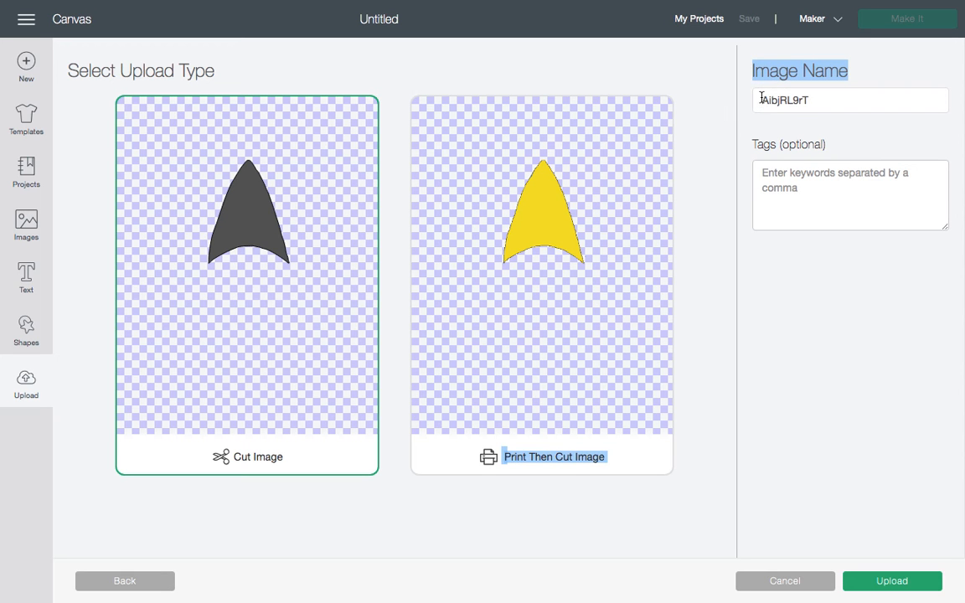
pyautogui.click(821, 105)
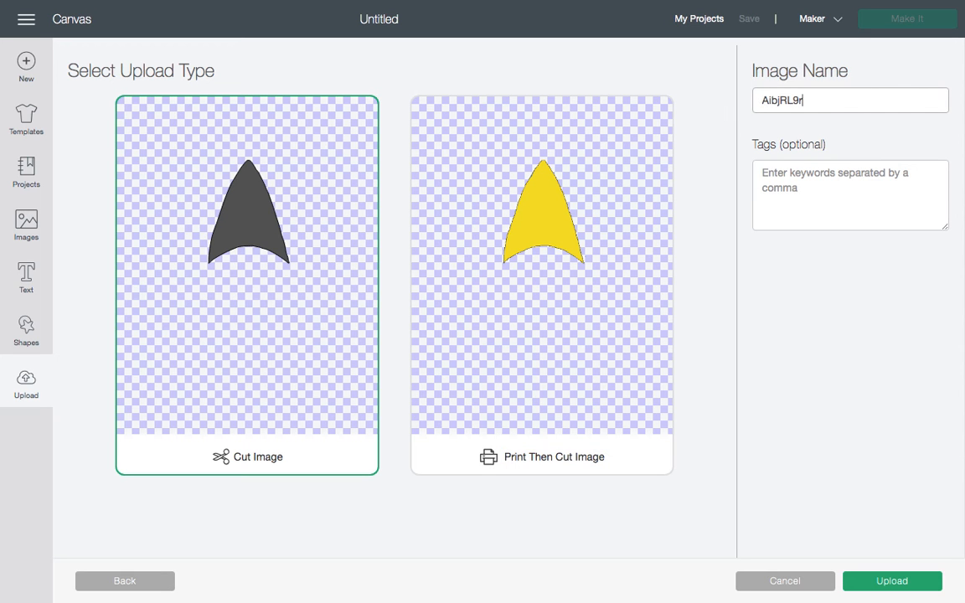
pyautogui.press('BackSpace')
pyautogui.press('BackSpace')
pyautogui.press('BackSpace')
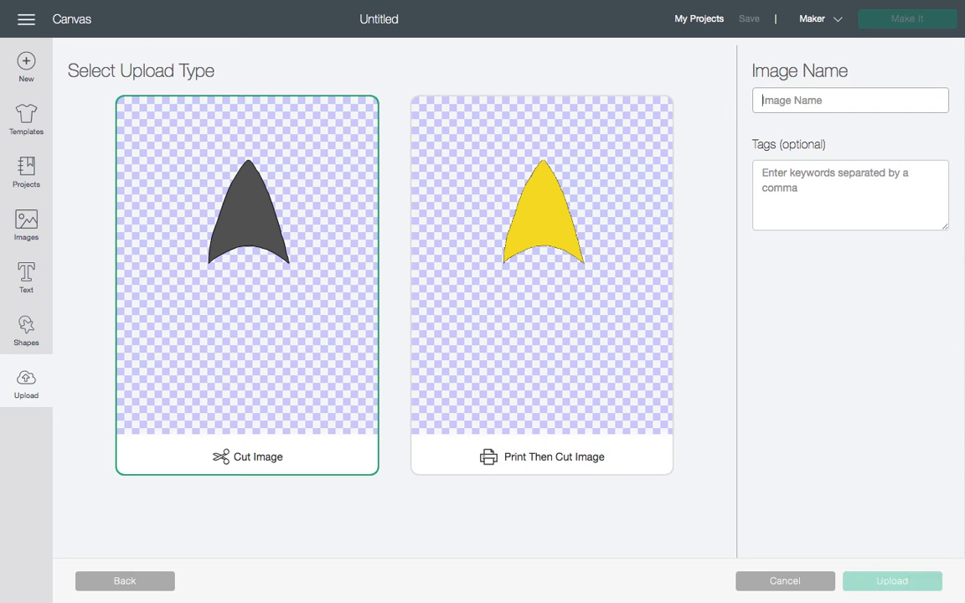
pyautogui.write('yellow layer')
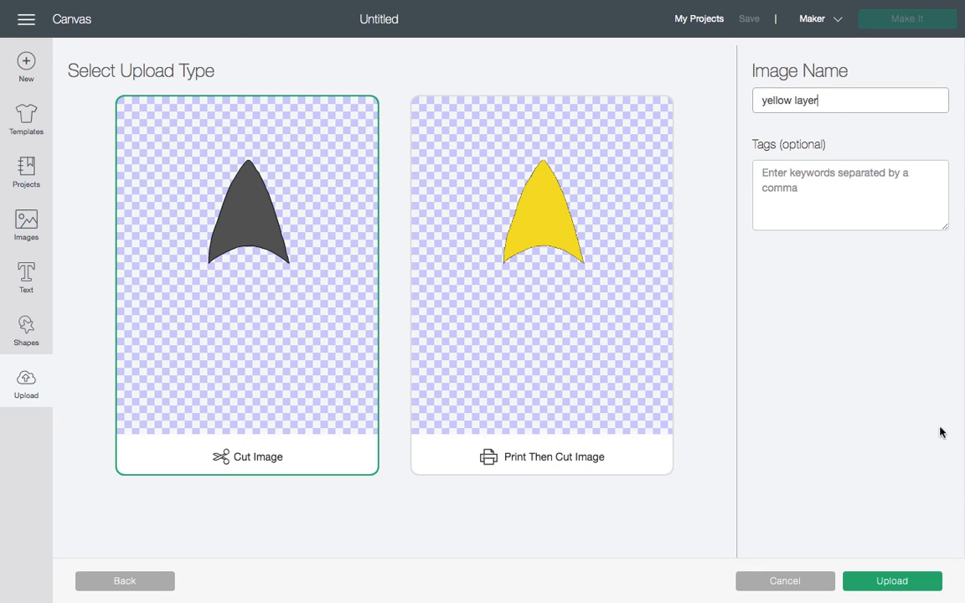
pyautogui.click(897, 586)
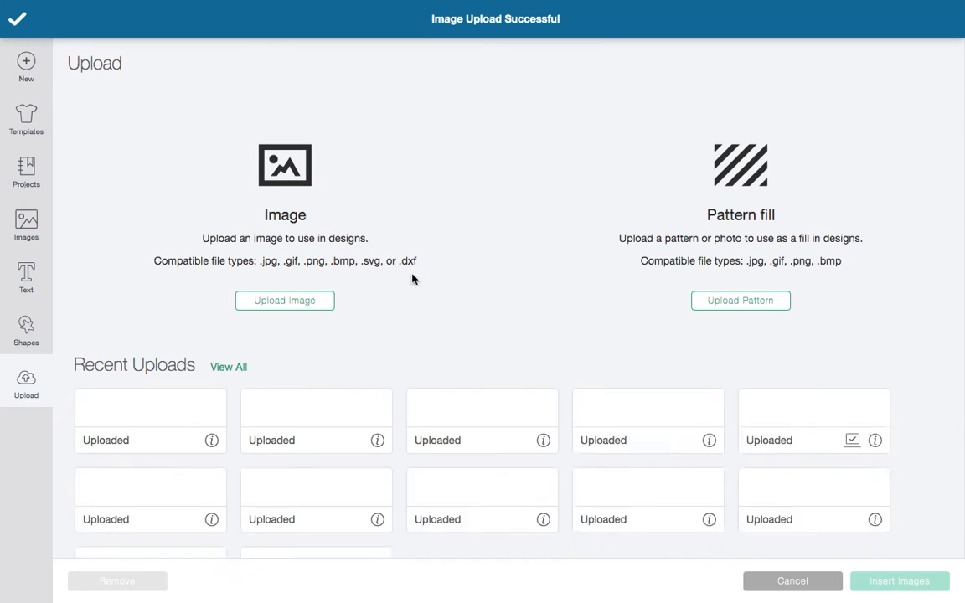
# Start another image upload with AibjRL9rT.png, set it to Simple and continue to the erasing stage
pyautogui.click(285, 300)
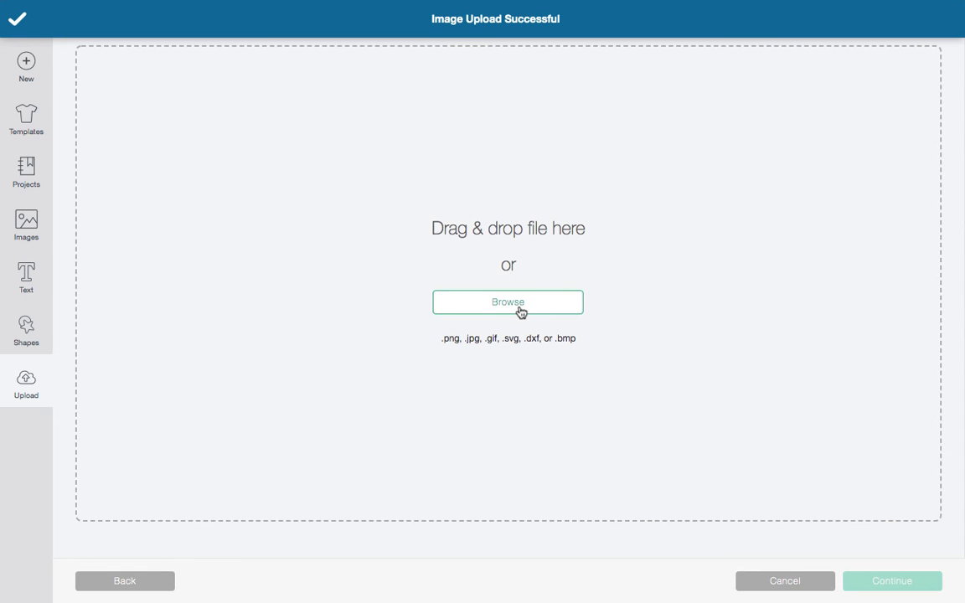
pyautogui.click(518, 306)
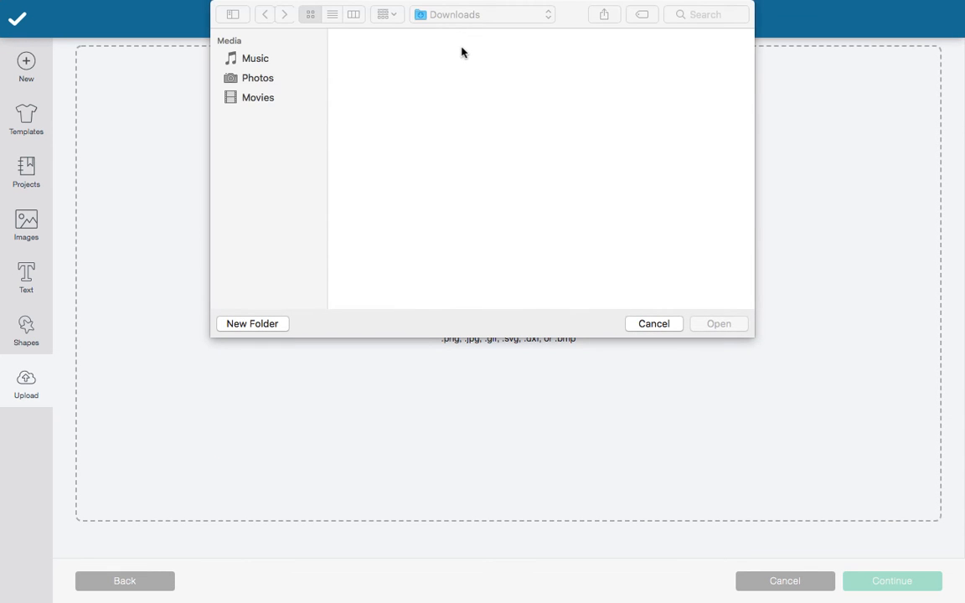
pyautogui.click(457, 83)
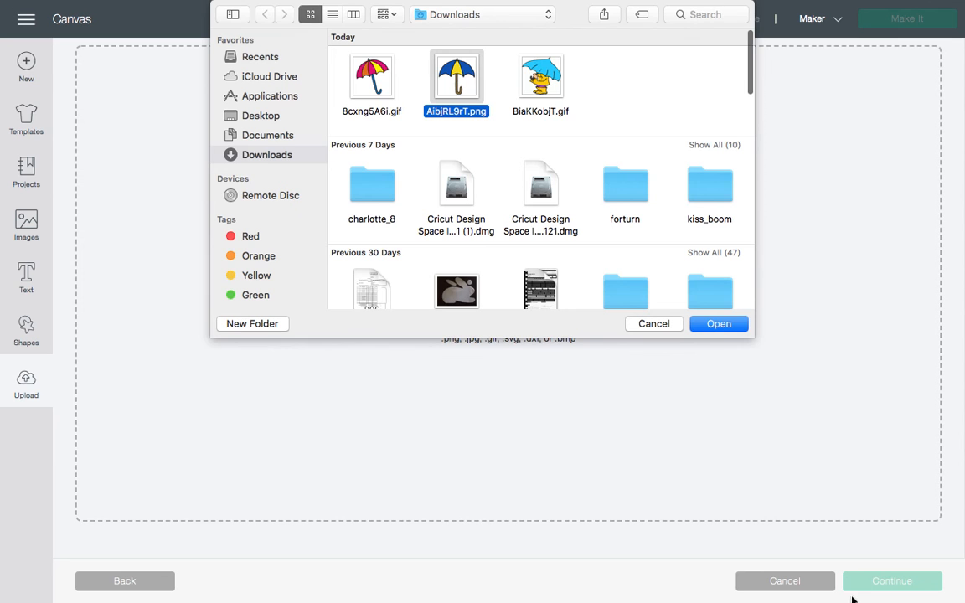
pyautogui.click(718, 323)
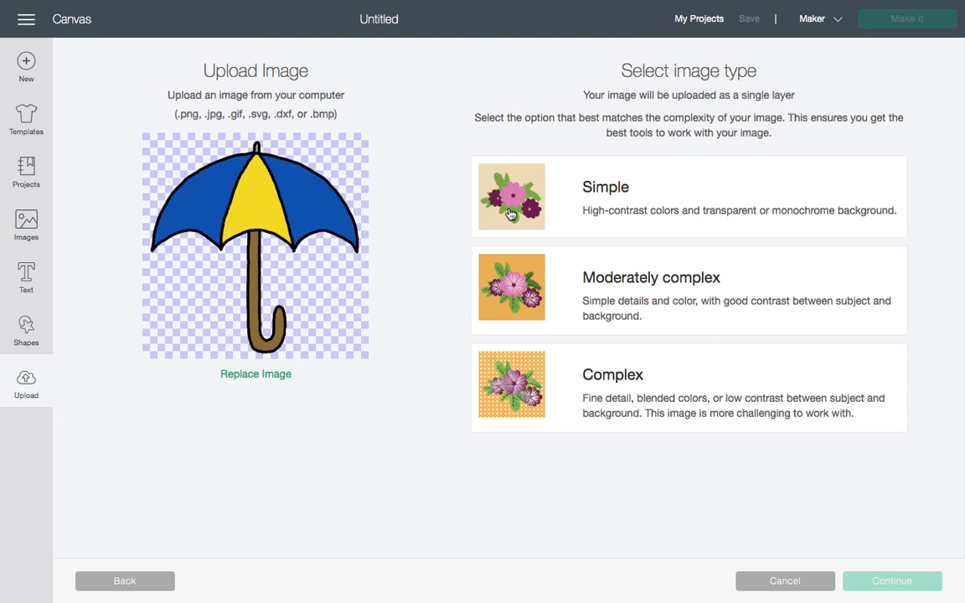
pyautogui.click(510, 215)
pyautogui.click(890, 581)
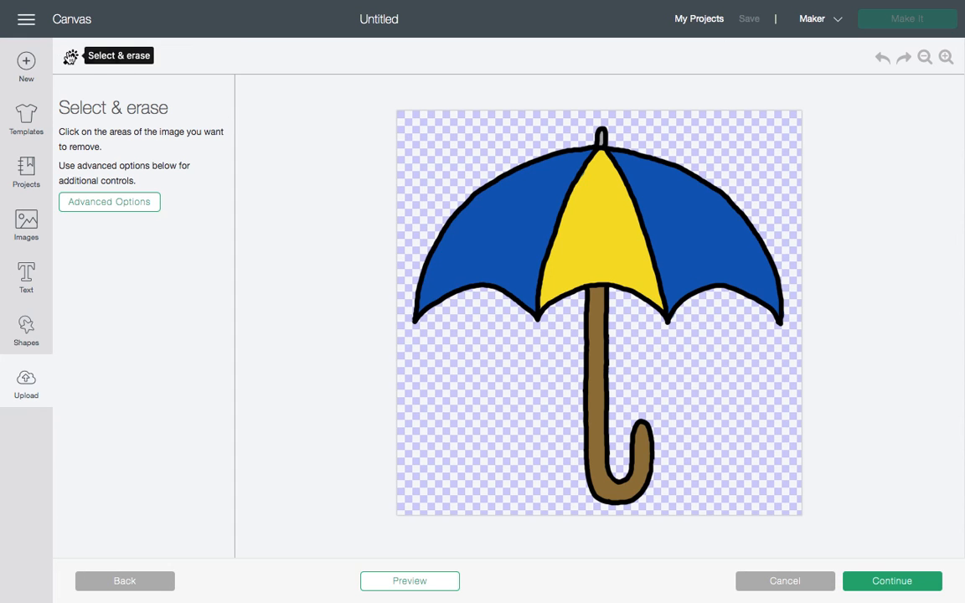
# Remove the black outline with Select & erase and wipe out the umbrella panels and tip with the largest Eraser, leaving the brown handle
pyautogui.click(586, 289)
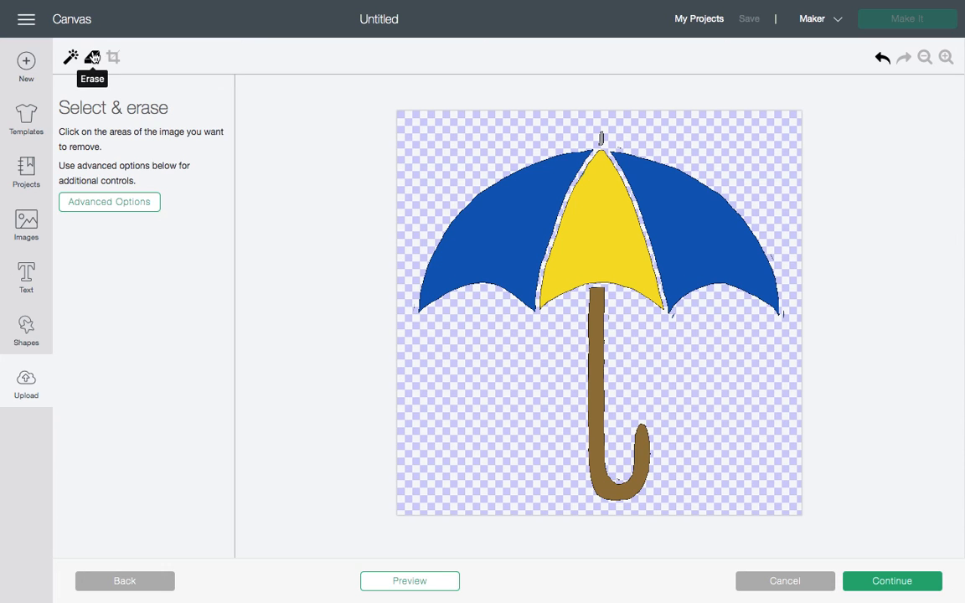
pyautogui.click(92, 59)
pyautogui.moveTo(99, 209); pyautogui.dragTo(186, 209)
pyautogui.moveTo(489, 183)
pyautogui.mouseDown()
pyautogui.moveTo(601, 148)
pyautogui.moveTo(703, 190)
pyautogui.moveTo(742, 232)
pyautogui.moveTo(759, 283)
pyautogui.moveTo(698, 305)
pyautogui.moveTo(781, 297)
pyautogui.moveTo(712, 248)
pyautogui.moveTo(690, 280)
pyautogui.moveTo(653, 273)
pyautogui.moveTo(644, 261)
pyautogui.moveTo(654, 223)
pyautogui.moveTo(624, 194)
pyautogui.moveTo(590, 218)
pyautogui.moveTo(477, 228)
pyautogui.moveTo(452, 272)
pyautogui.moveTo(472, 291)
pyautogui.moveTo(520, 265)
pyautogui.moveTo(522, 288)
pyautogui.moveTo(436, 304)
pyautogui.moveTo(524, 250)
pyautogui.moveTo(551, 263)
pyautogui.moveTo(599, 246)
pyautogui.mouseUp()
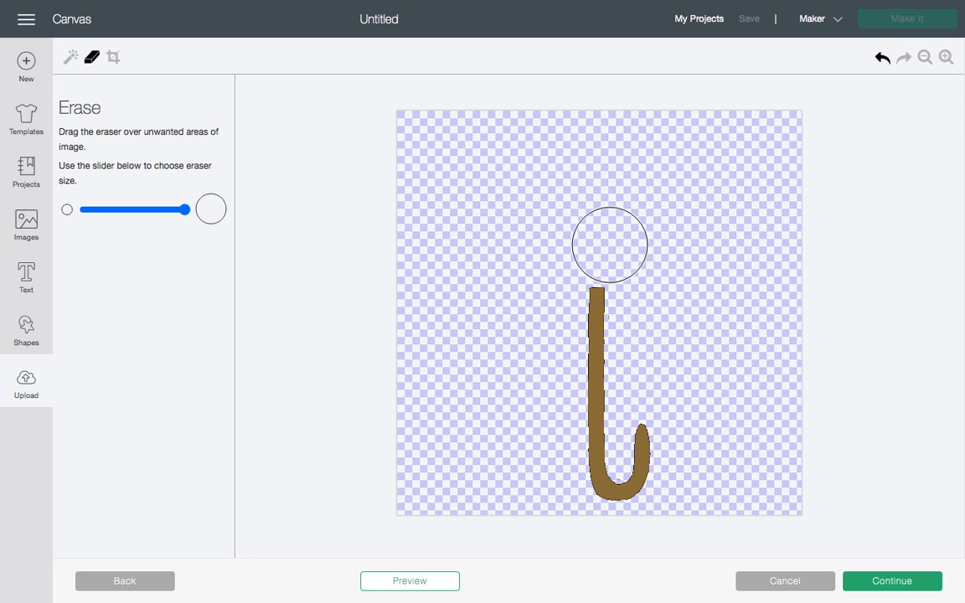
# Continue past the erasing stage and upload the handle as a Cut Image named "brown"
pyautogui.click(892, 580)
pyautogui.click(263, 381)
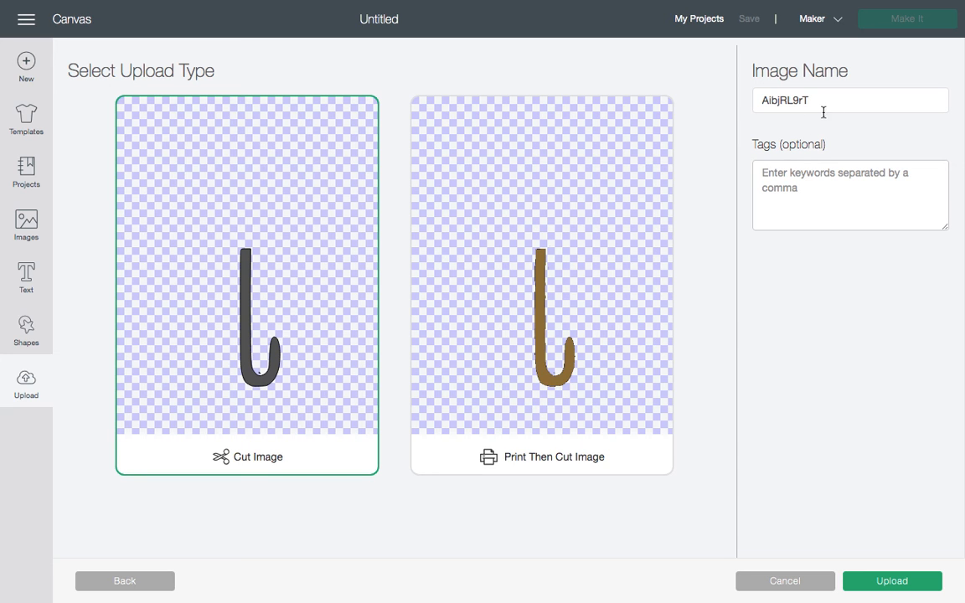
pyautogui.moveTo(831, 102); pyautogui.dragTo(779, 102)
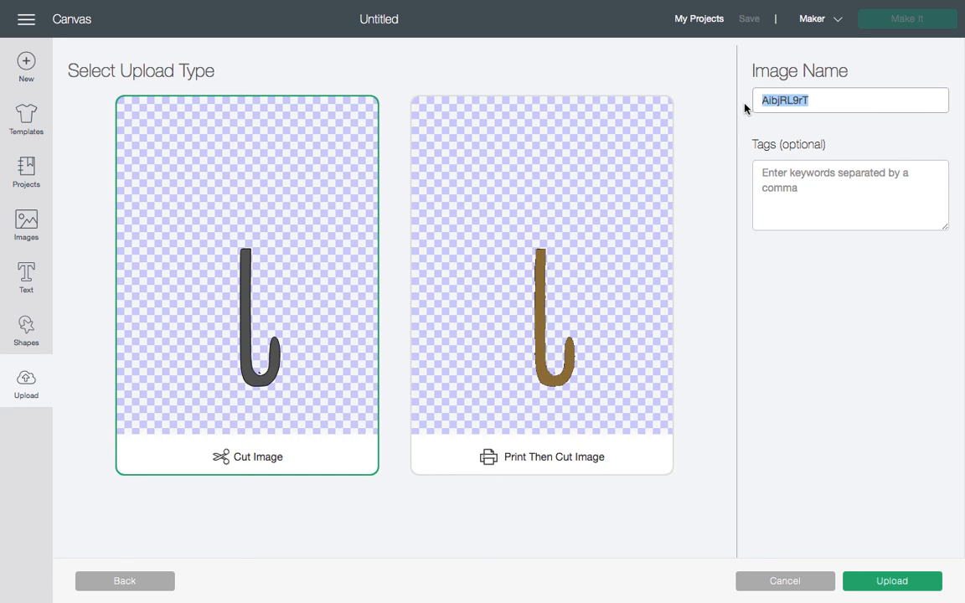
pyautogui.write('brown')
pyautogui.click(892, 584)
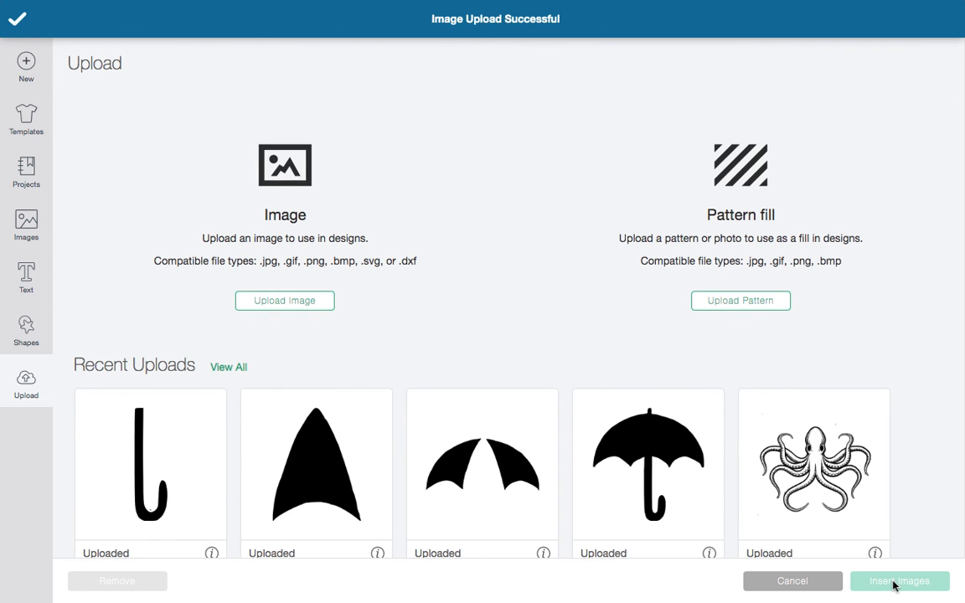
# Insert the uploaded full umbrella, side panels, centre panel and handle images together onto the canvas
pyautogui.click(591, 421)
pyautogui.click(461, 416)
pyautogui.click(352, 419)
pyautogui.click(176, 429)
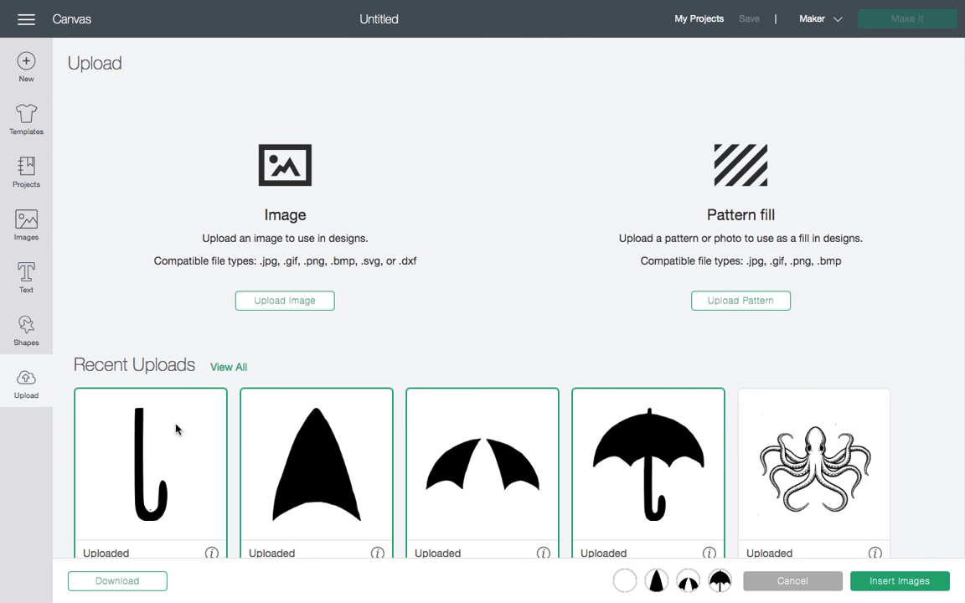
pyautogui.click(899, 580)
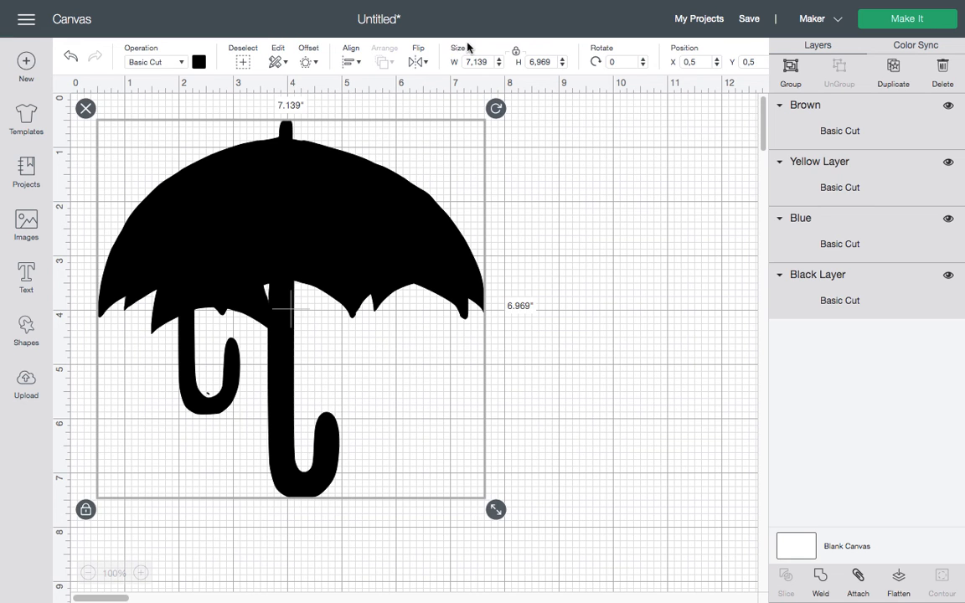
# Spread the stacked umbrella pieces apart on the canvas so the full umbrella, side panels, centre panel and handle lie separately
pyautogui.moveTo(412, 222); pyautogui.dragTo(188, 185)
pyautogui.click(227, 288)
pyautogui.moveTo(640, 240); pyautogui.dragTo(332, 455)
pyautogui.moveTo(448, 377); pyautogui.dragTo(691, 474)
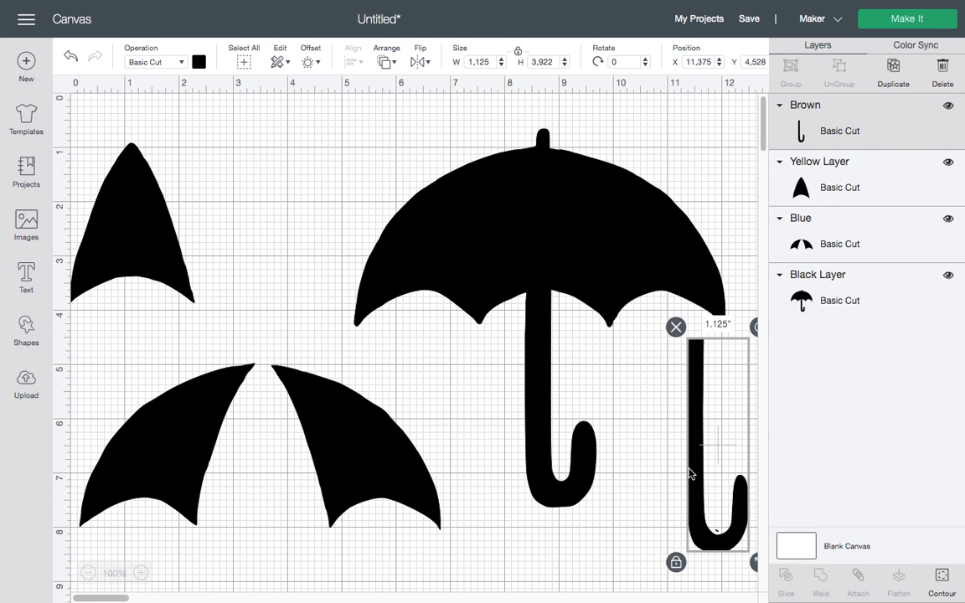
# Set the material colour of the separate handle to brown and of the two side panels to purple
pyautogui.click(200, 64)
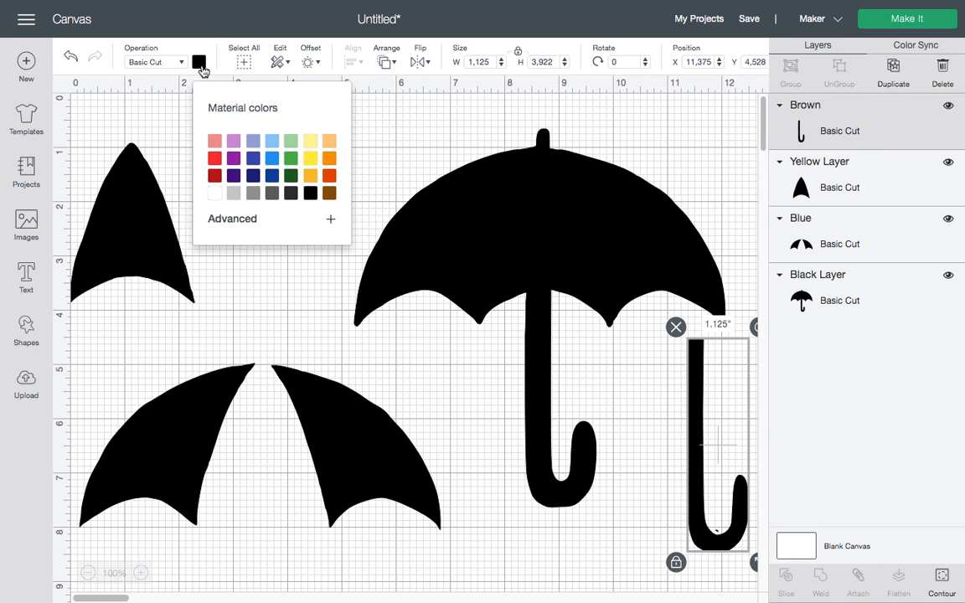
pyautogui.click(329, 194)
pyautogui.click(366, 478)
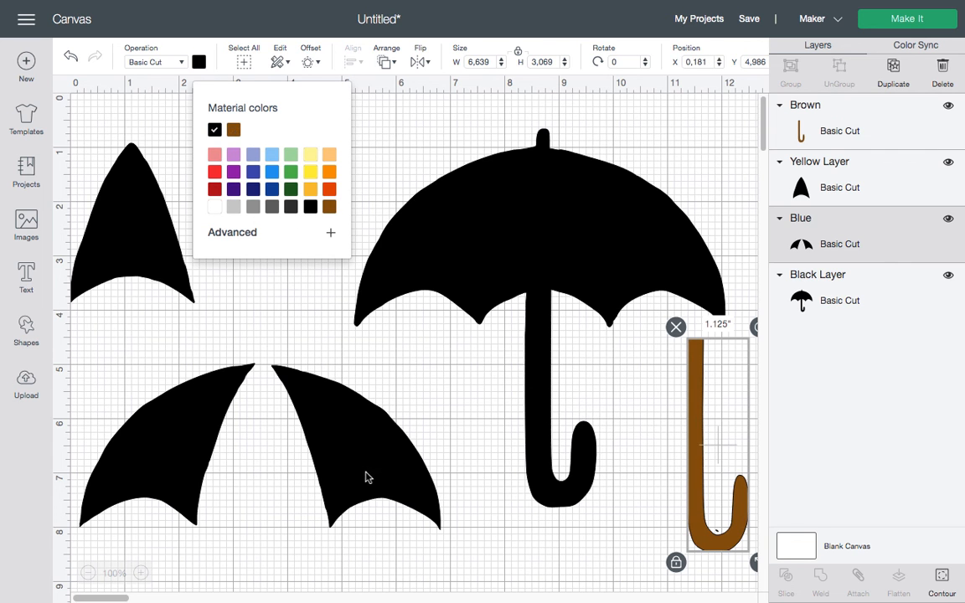
pyautogui.click(198, 60)
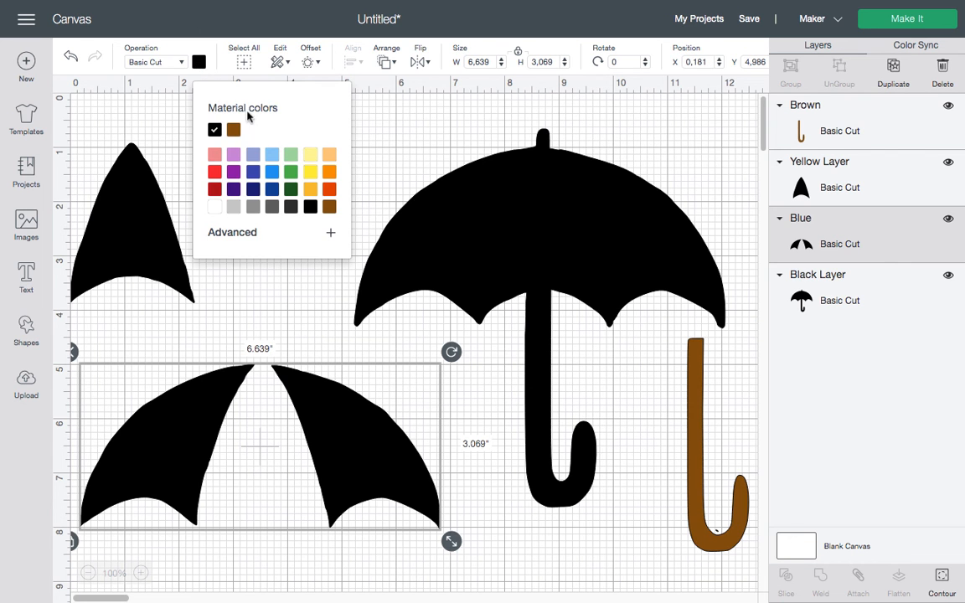
pyautogui.click(235, 173)
# Set the material colour of the umbrella's centre panel to bright blue
pyautogui.click(163, 234)
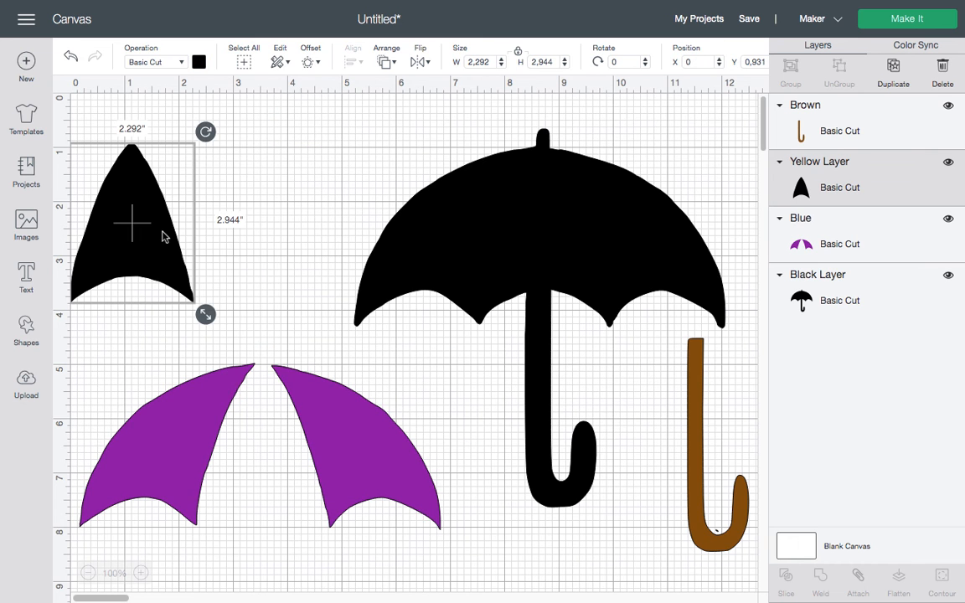
pyautogui.click(199, 64)
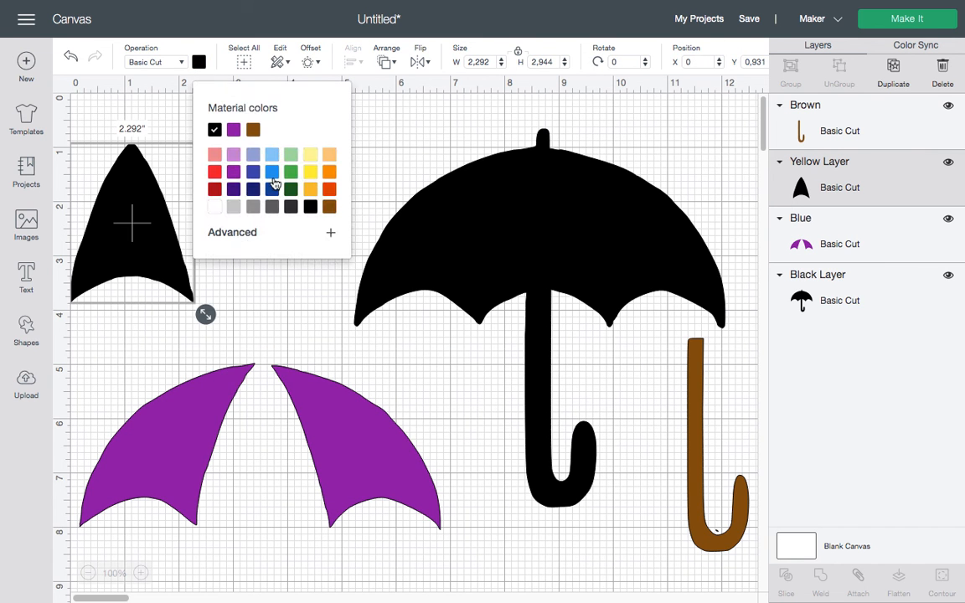
pyautogui.click(273, 175)
# Position the purple side panels, brown handle and blue centre panel over the matching areas of the black umbrella, and clear the selection
pyautogui.moveTo(353, 463); pyautogui.dragTo(633, 253)
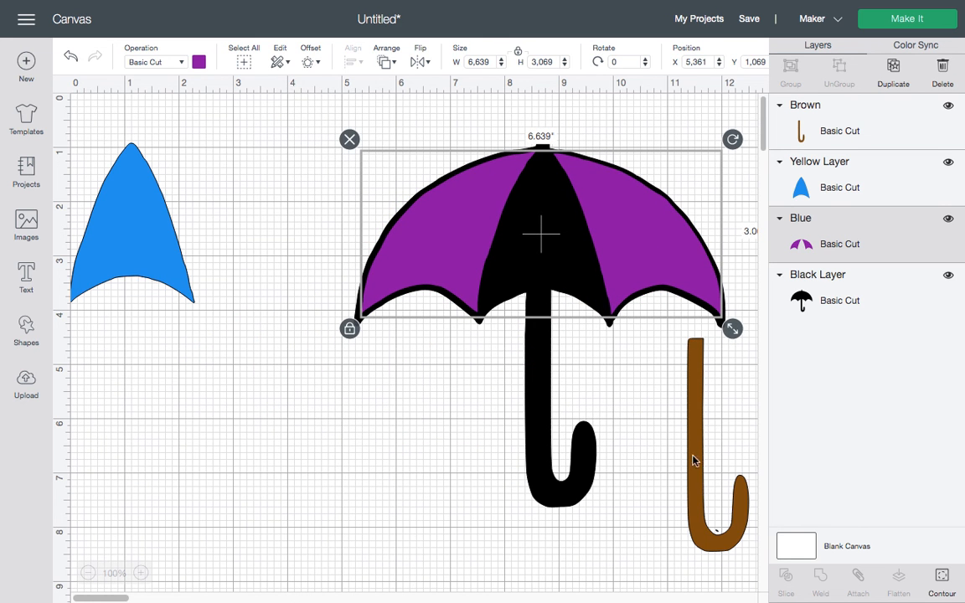
pyautogui.moveTo(699, 463); pyautogui.dragTo(542, 417)
pyautogui.moveTo(148, 243); pyautogui.dragTo(561, 248)
pyautogui.click(250, 118)
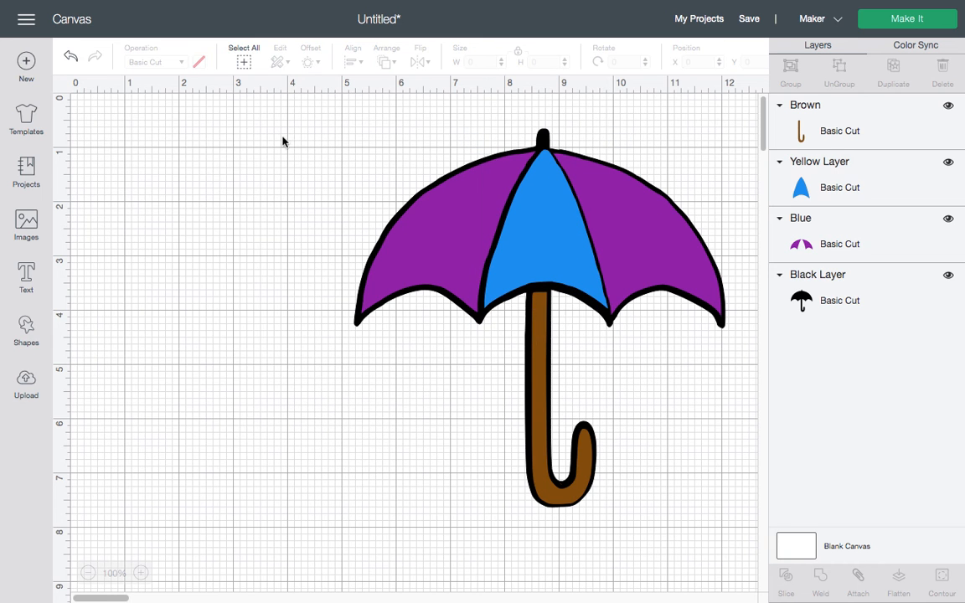
# Group all four umbrella layers and move the group to about X 1.194, Y 0.514 on the canvas
pyautogui.click(243, 56)
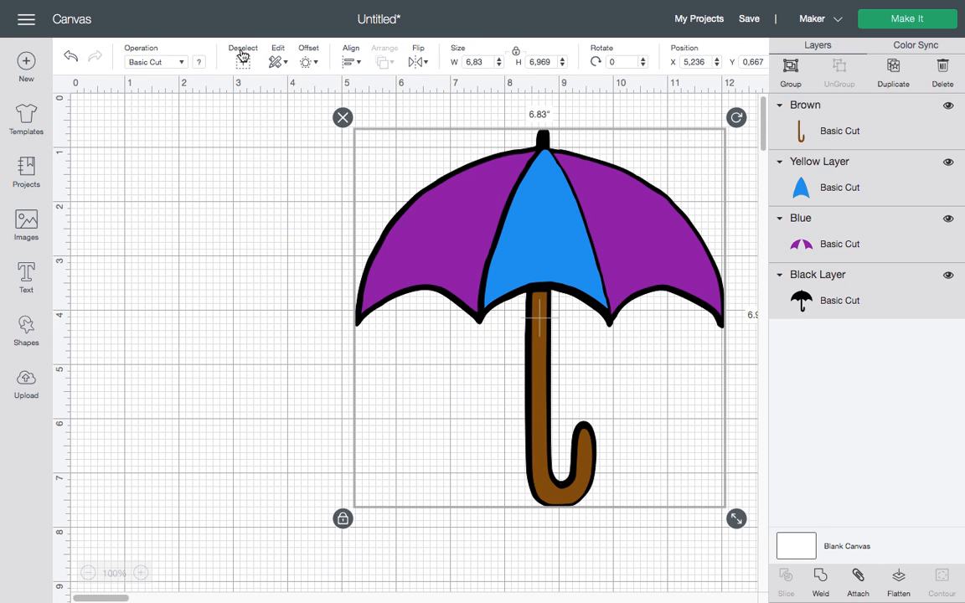
pyautogui.click(789, 72)
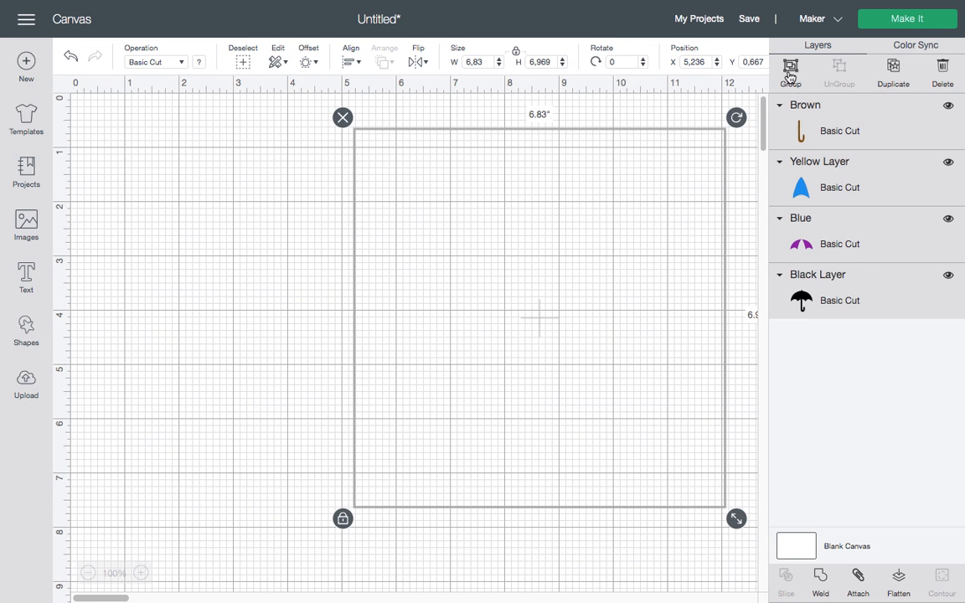
pyautogui.moveTo(653, 305); pyautogui.dragTo(330, 293)
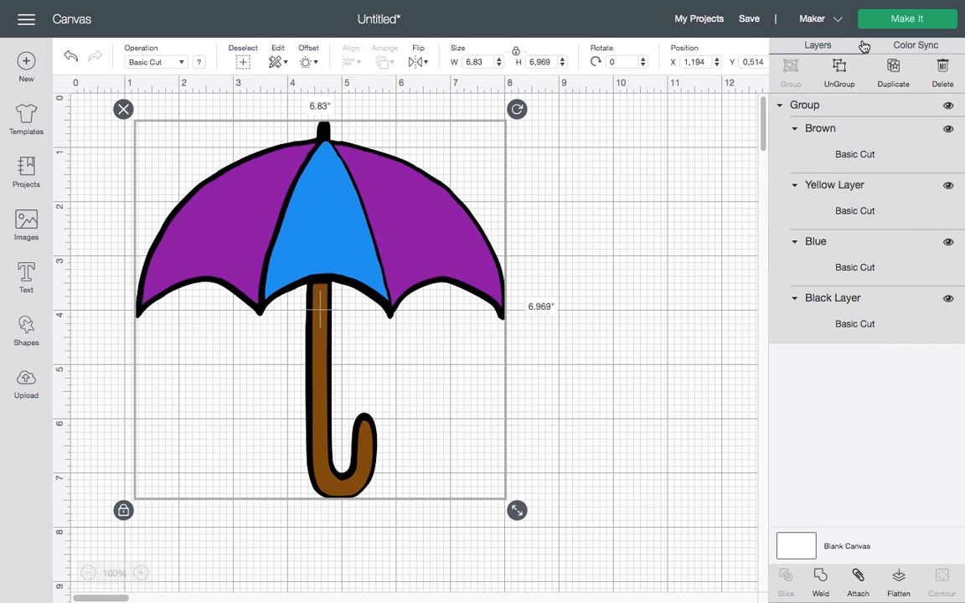
# Save the project as "Umbrella" in the Kelirosh Studio collection and send it to mat preparation for cutting
pyautogui.click(748, 20)
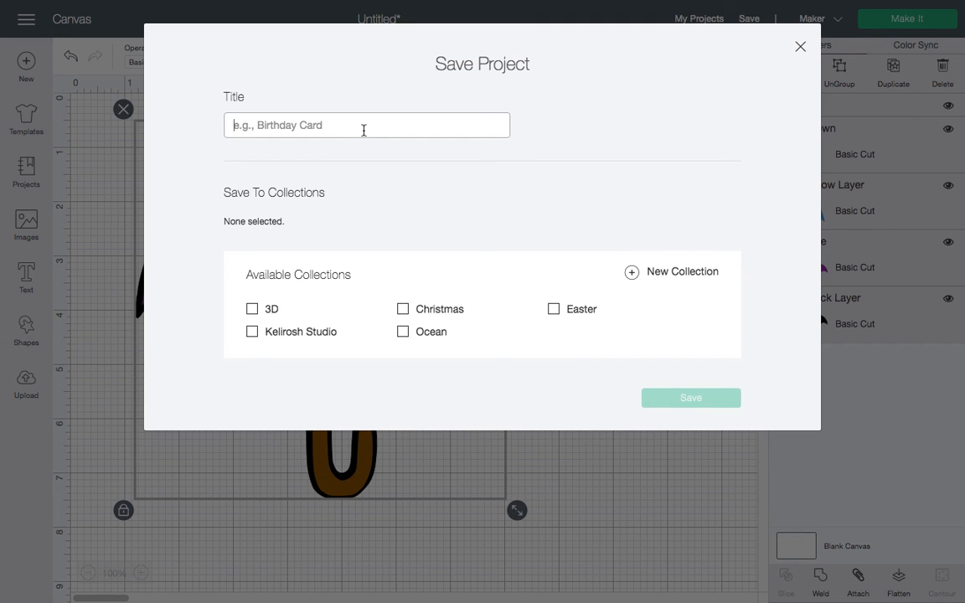
pyautogui.write('Umbrella')
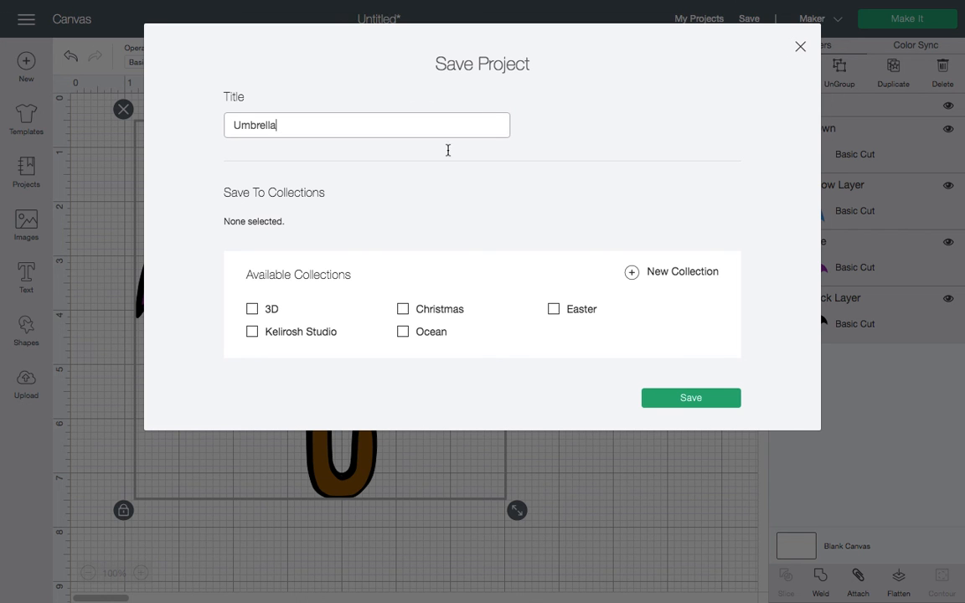
pyautogui.click(252, 333)
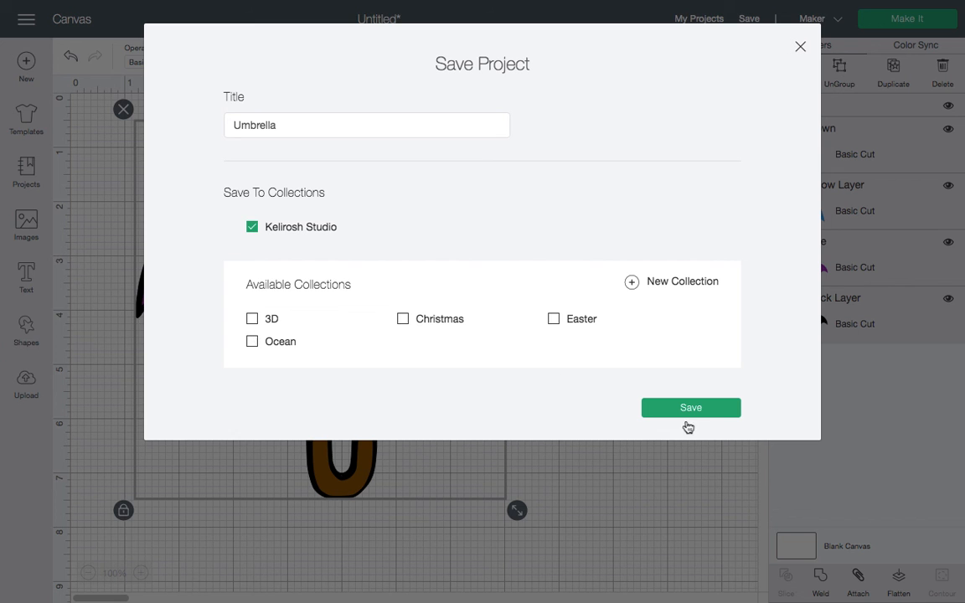
pyautogui.click(692, 409)
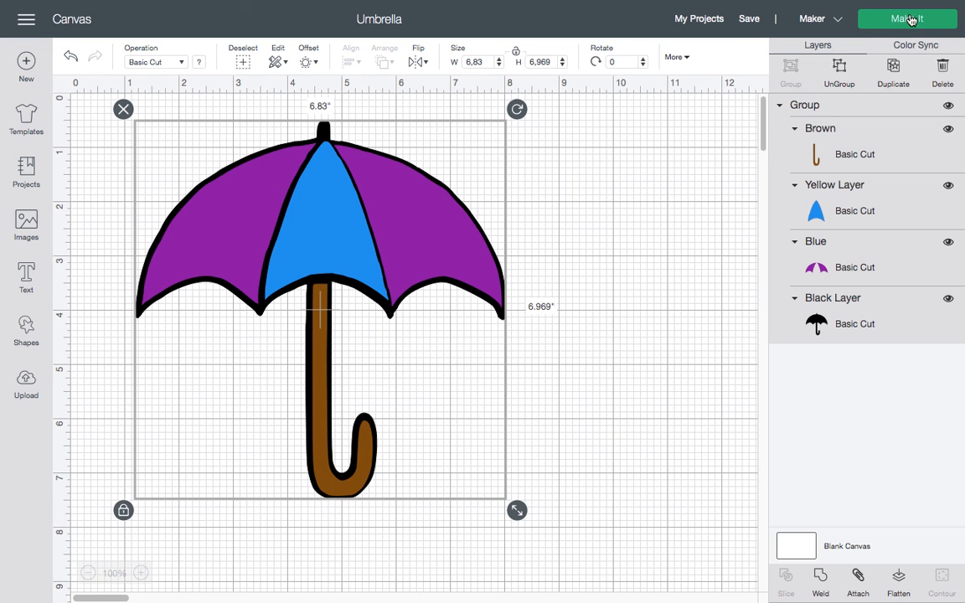
pyautogui.click(910, 20)
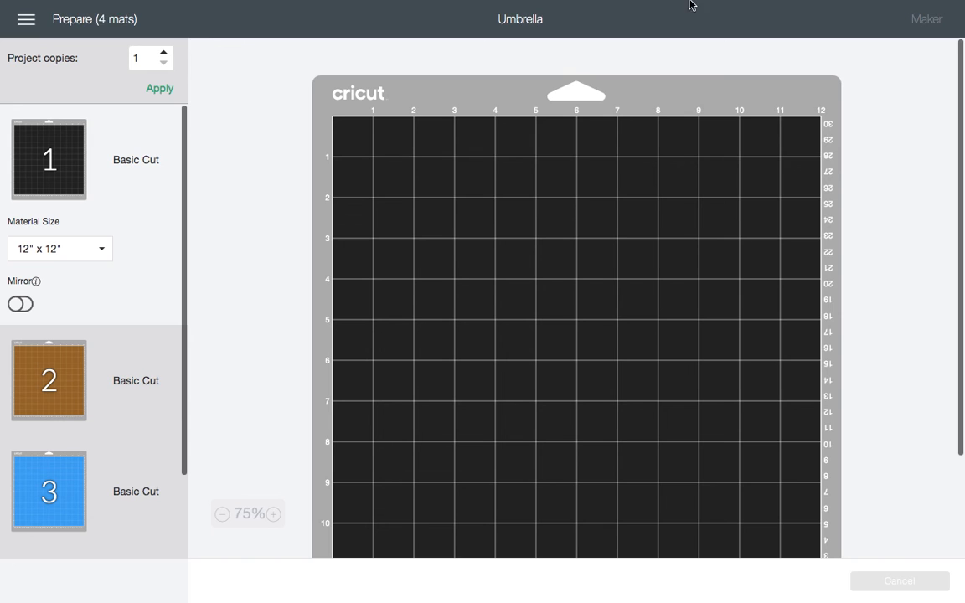
pyautogui.moveTo(690, 6)
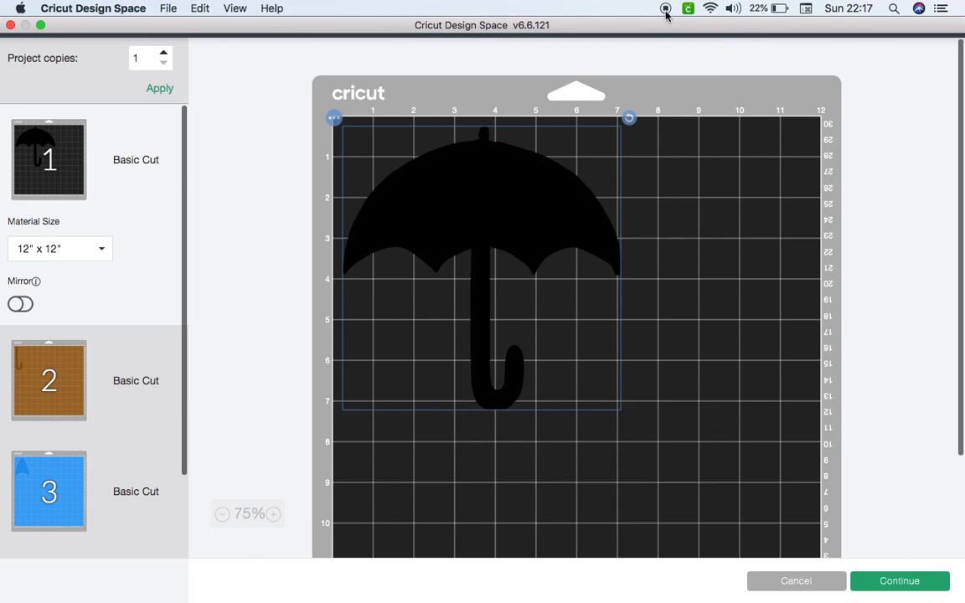